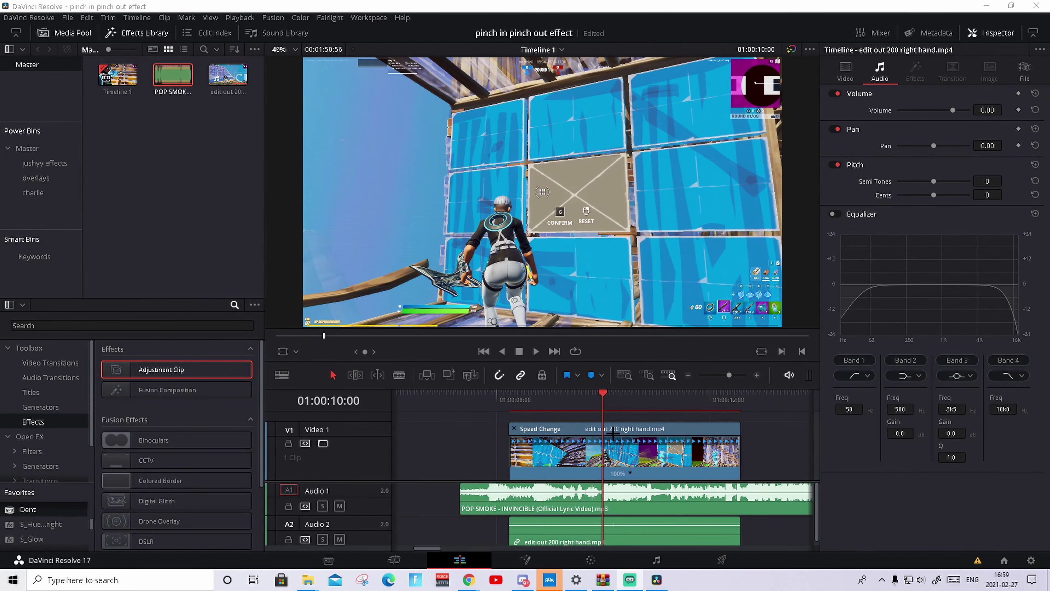
Scrub to the beat and add a marker on the POP SMOKE music clip at 00:00:09:58
left_click(616, 407)
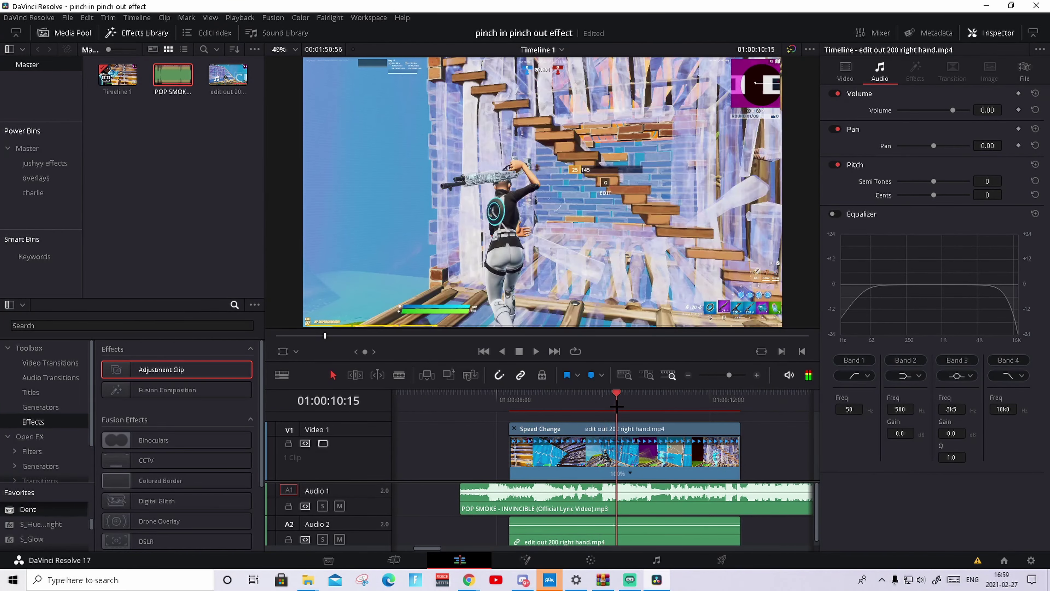
mouse_move(617, 406)
left_mouse_down()
mouse_move(627, 404)
mouse_move(603, 401)
left_mouse_up()
left_click(658, 497)
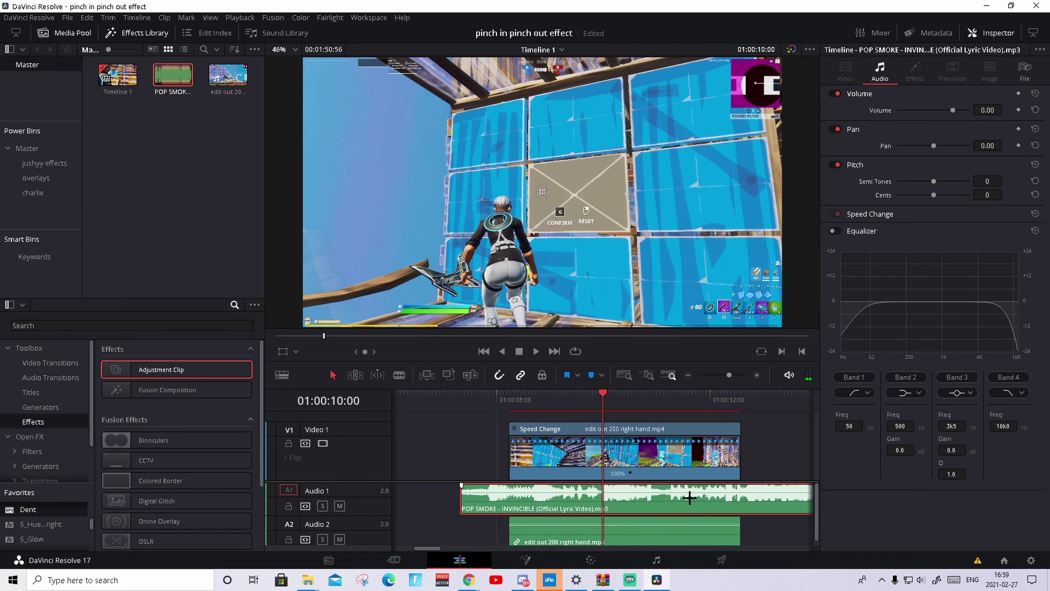
key("m")
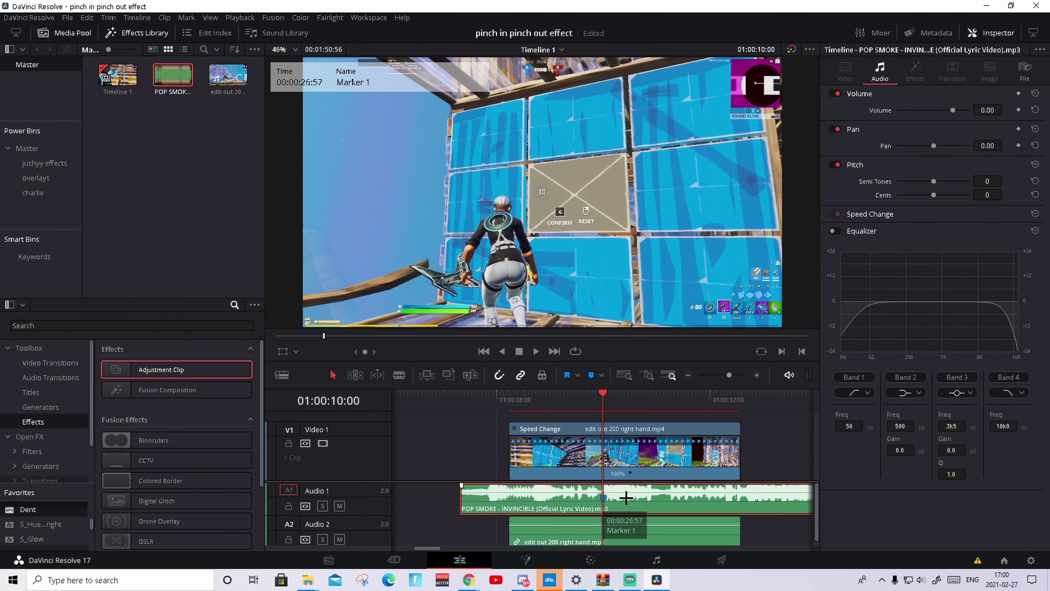
Find the impact frame on the Fortnite video clip and mark it
left_click(639, 402)
left_click(644, 422)
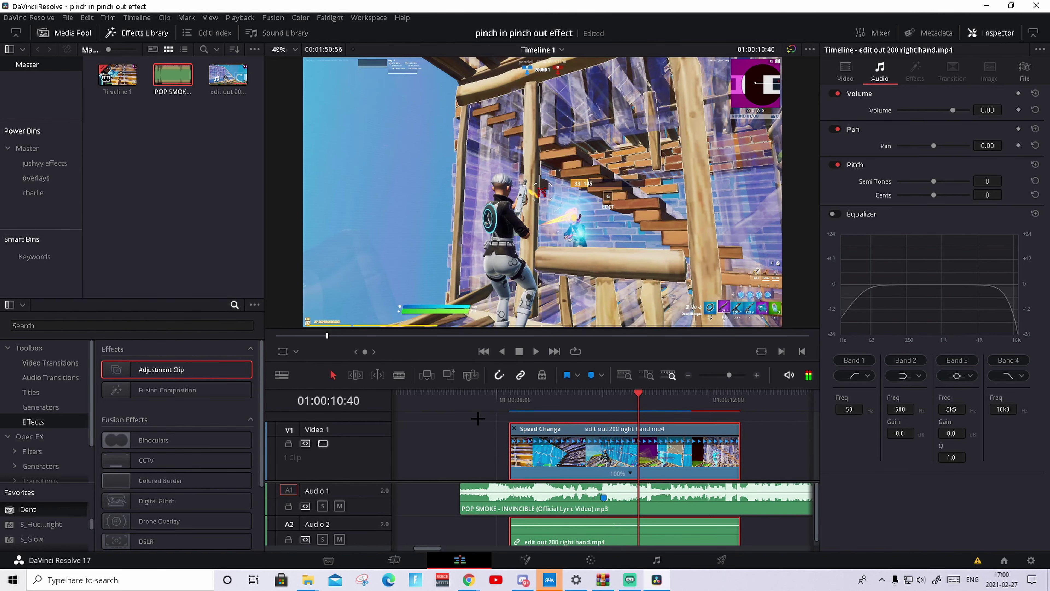
key("ctrl+r")
key("Left")
key("space")
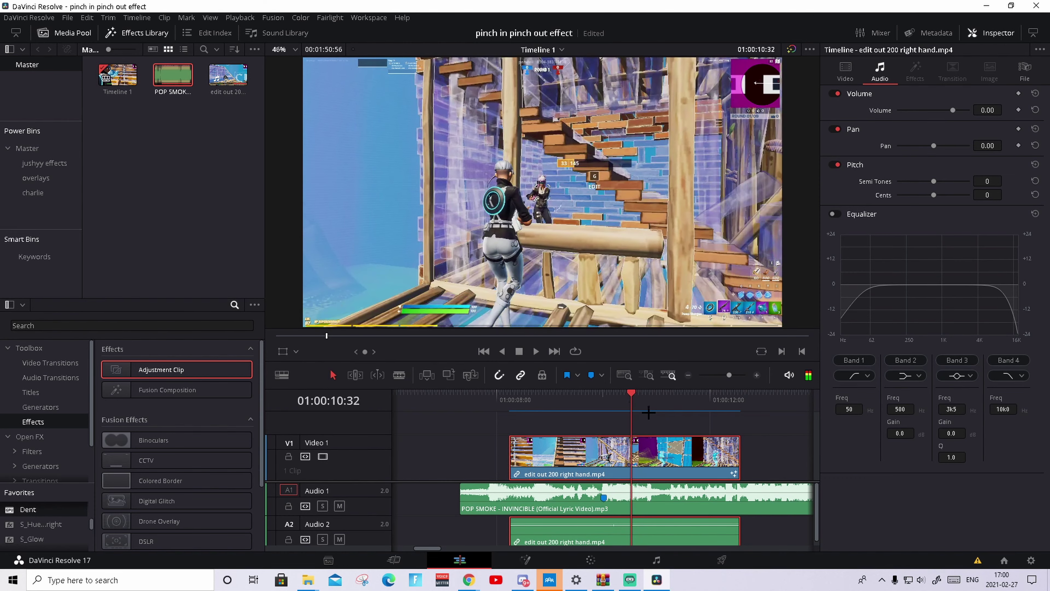
key("space")
key("Right")
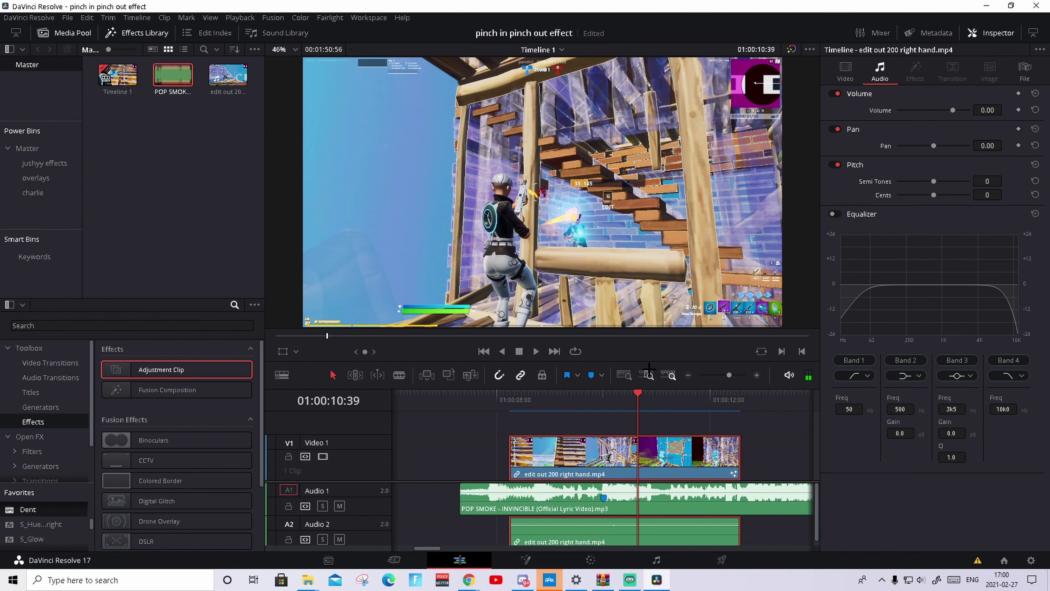
key("m")
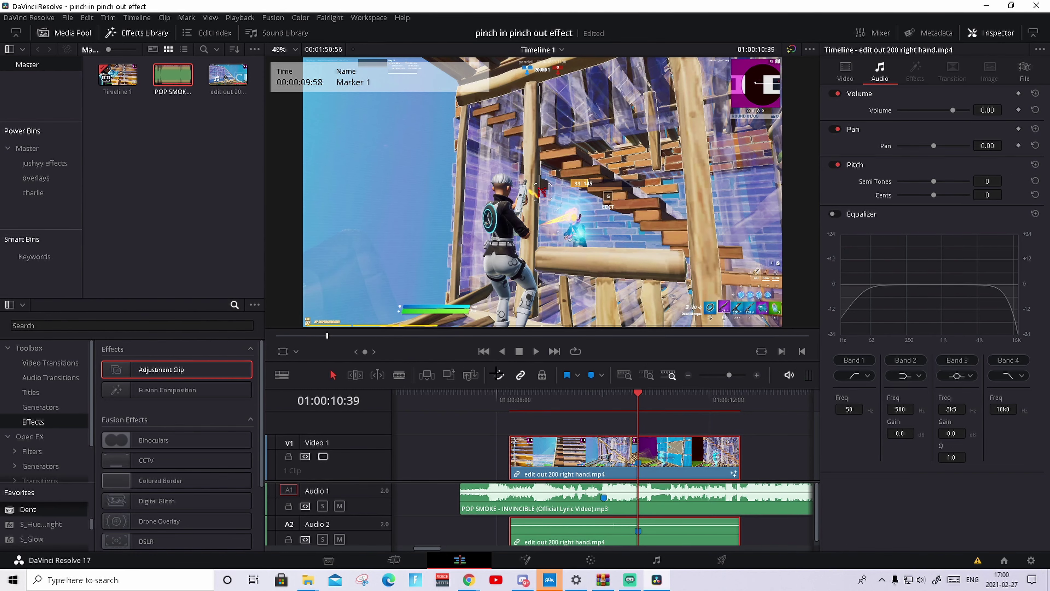
Toggle snapping, then slide the video clip left so its marker meets the music marker at 01:00:10:00
left_click(497, 375)
left_click_drag(730, 450, 696, 450)
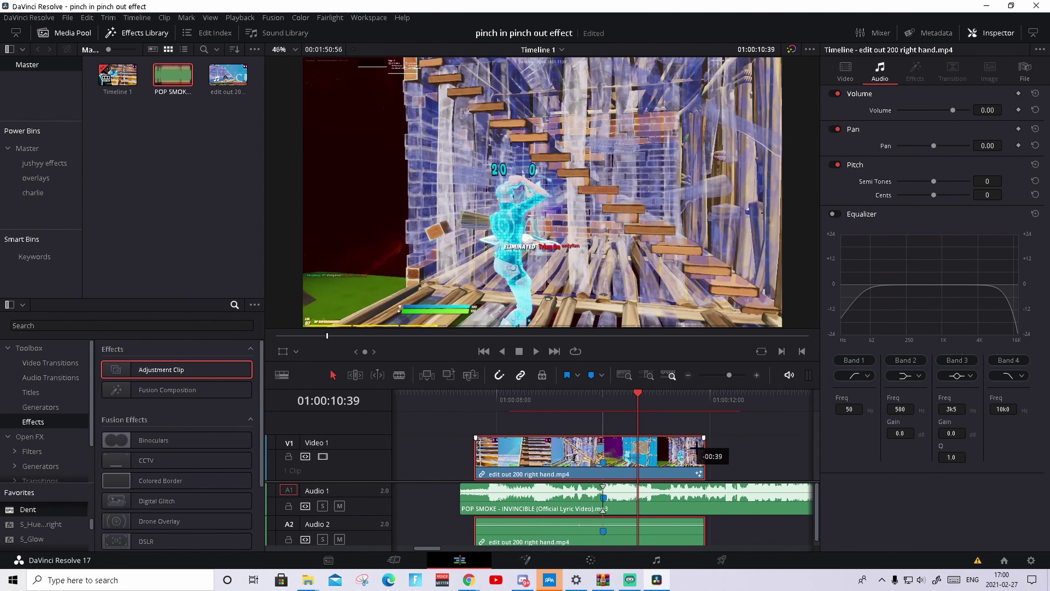
left_click_drag(574, 395, 570, 395)
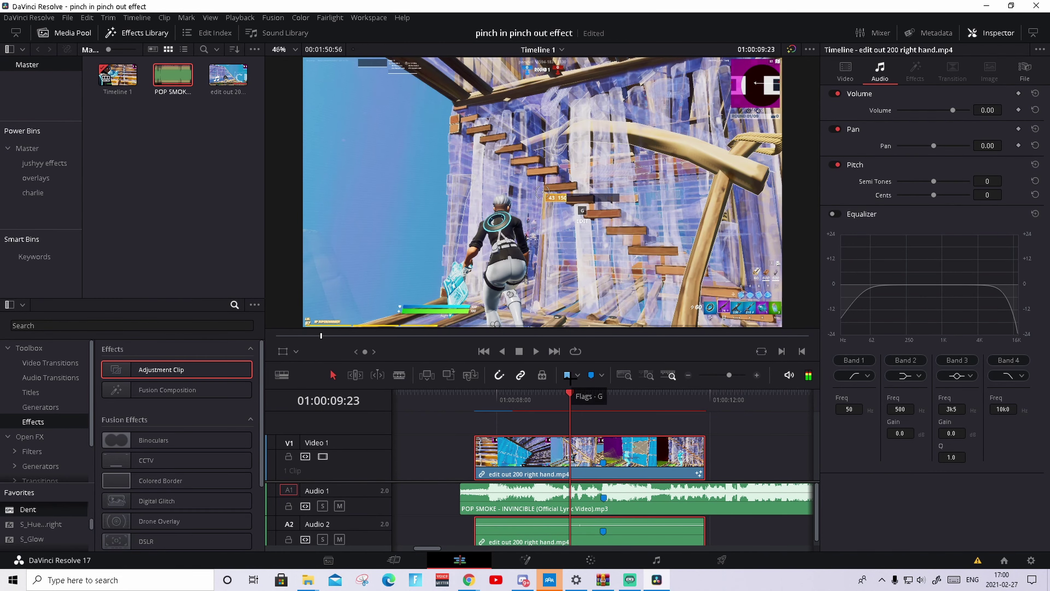
key("space")
key("space")
left_click(602, 396)
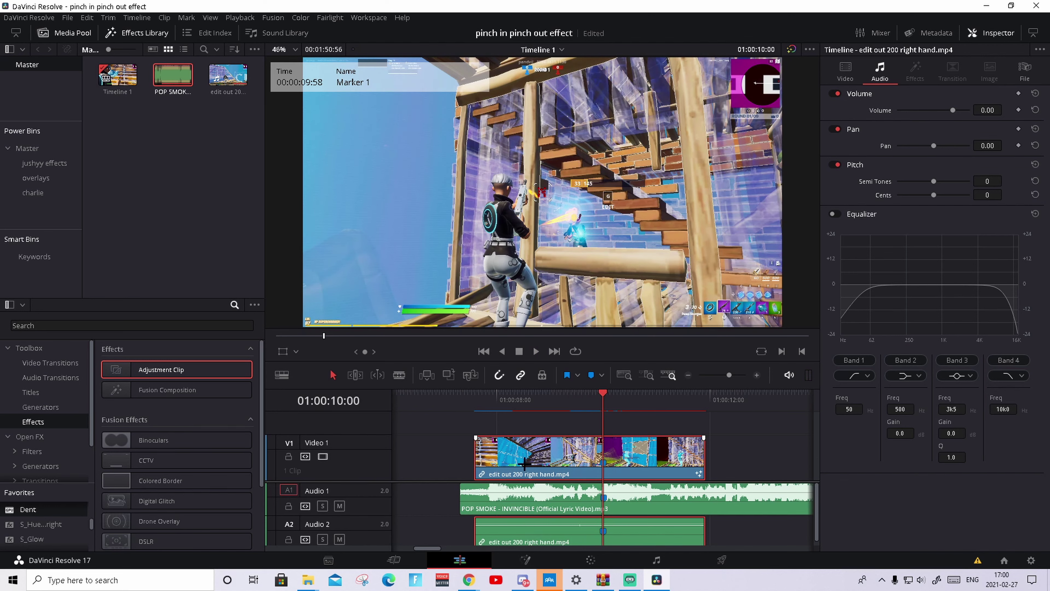
Show retime controls and add a speed point at the marker, leaving two 100% segments
key("ctrl+r")
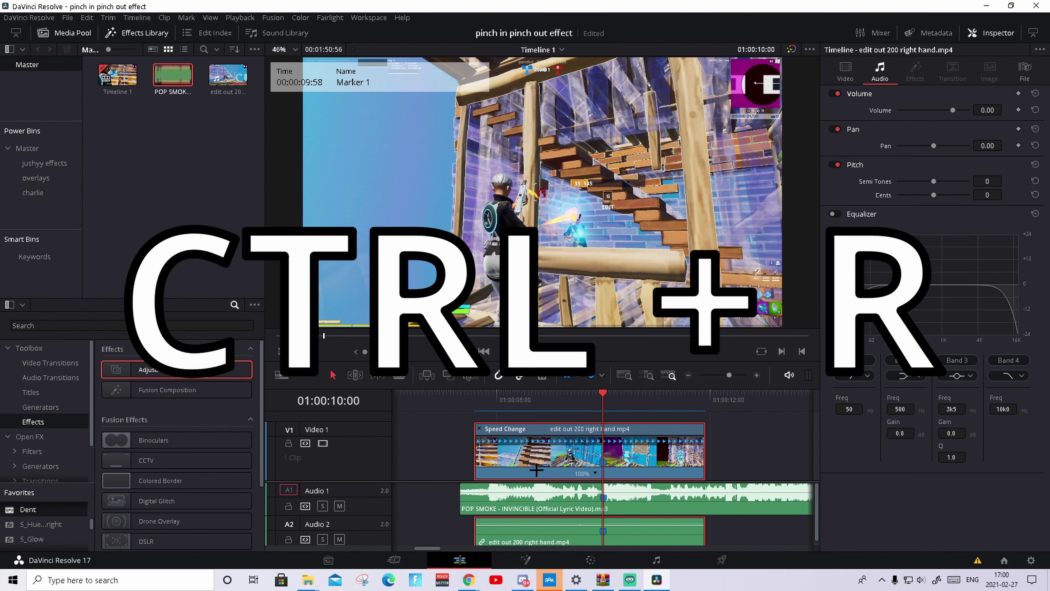
left_click(595, 471)
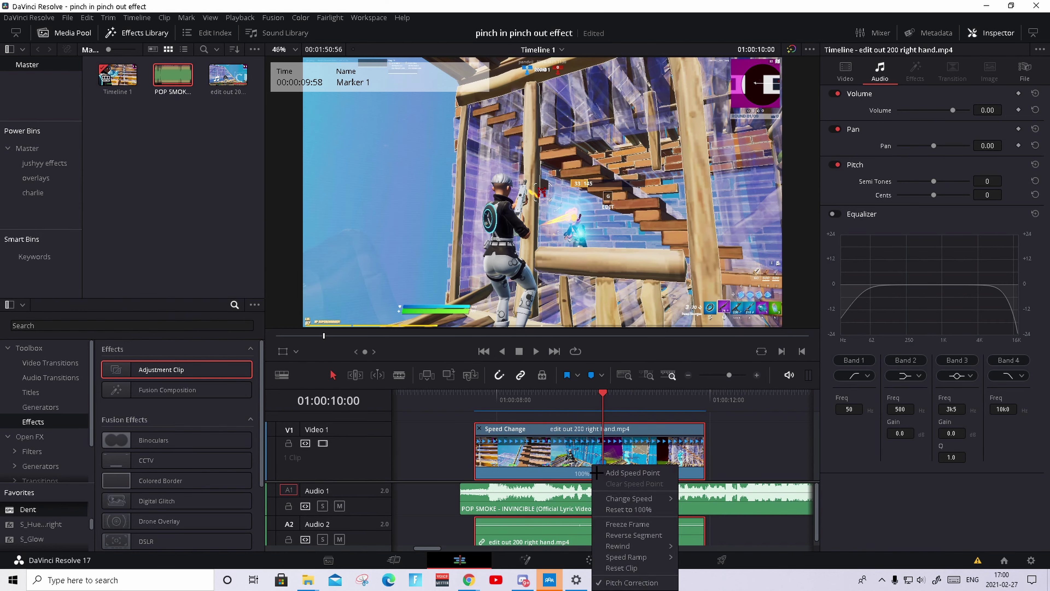
left_click(610, 474)
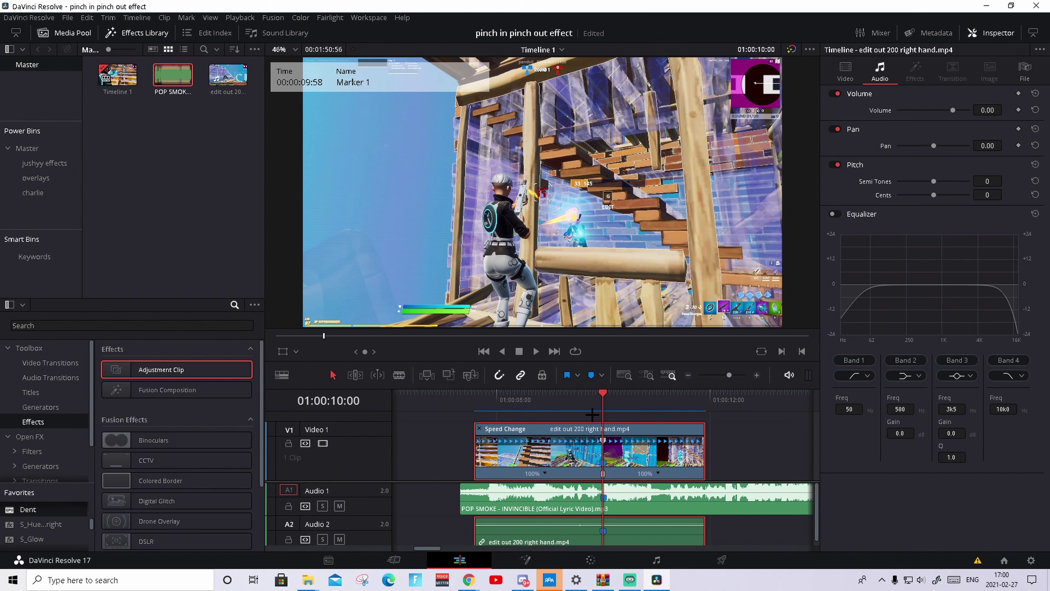
Step the playhead back about eleven frames to before the impact
key("Left")
key("Left")
key("Left")
key("Left")
key("Left")
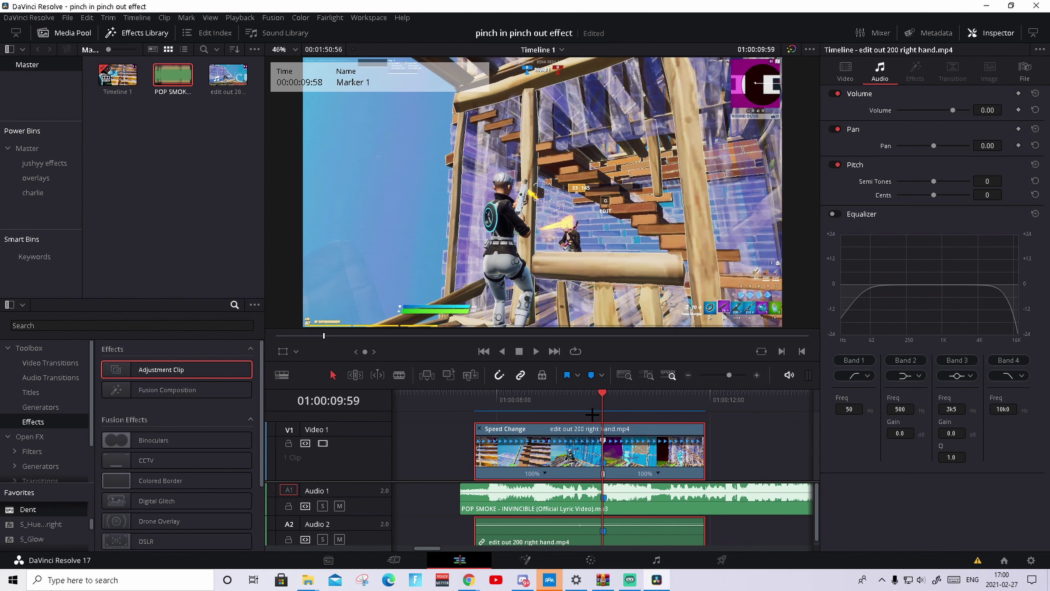
key("Left")
key("Left")
key("Left")
key("Left")
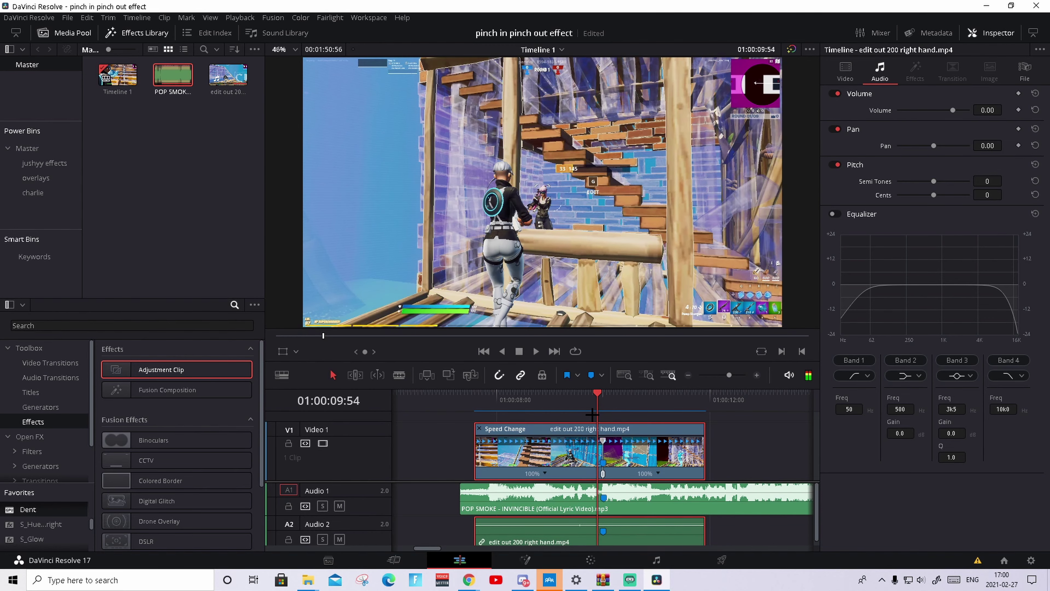
key("Left")
key("Left")
key("Left")
key("Left")
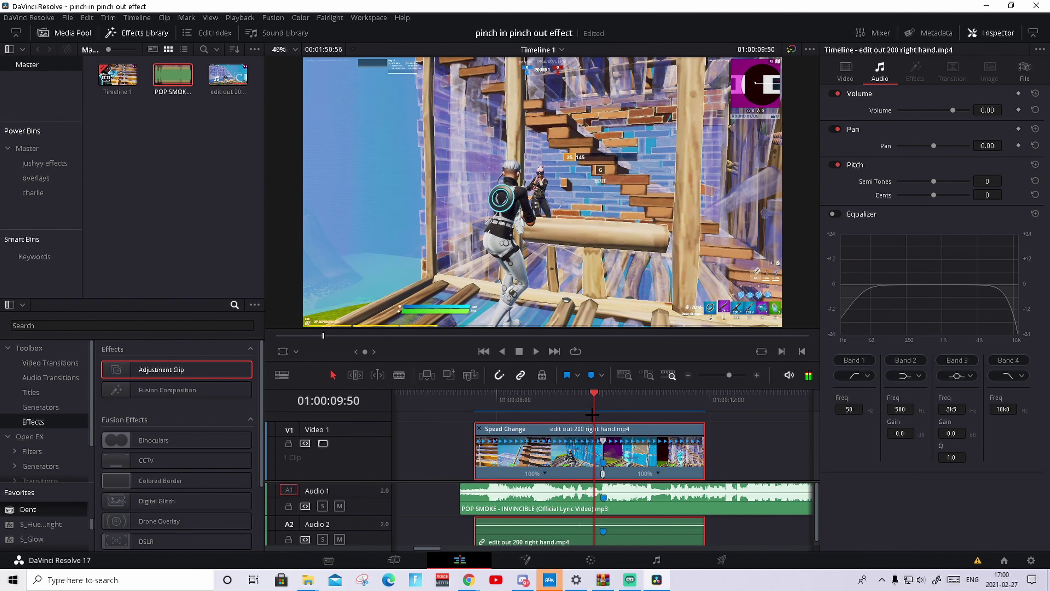
key("Left")
key("Left")
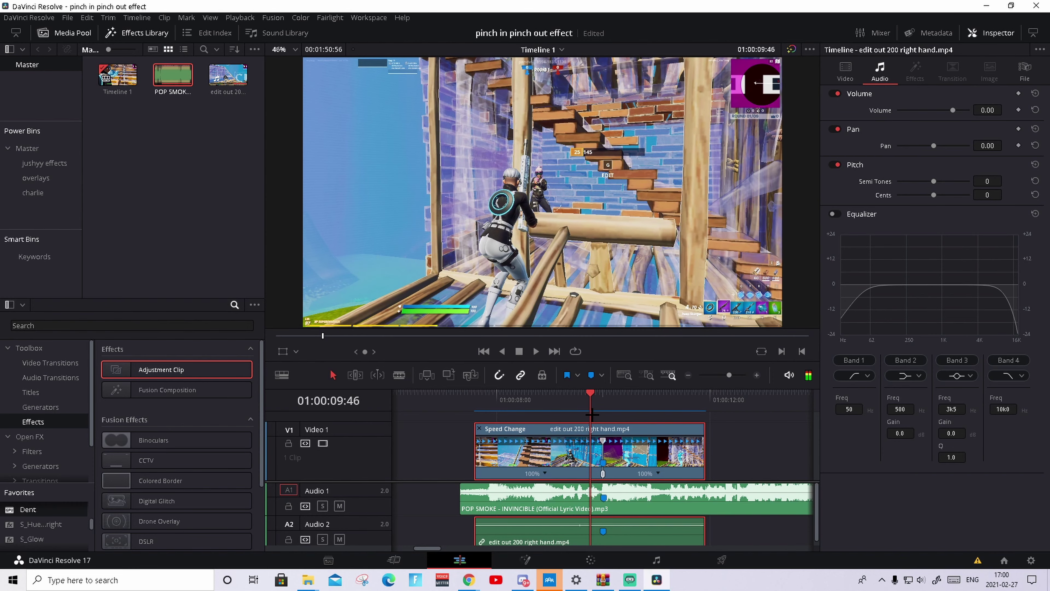
key("Left")
key("Left")
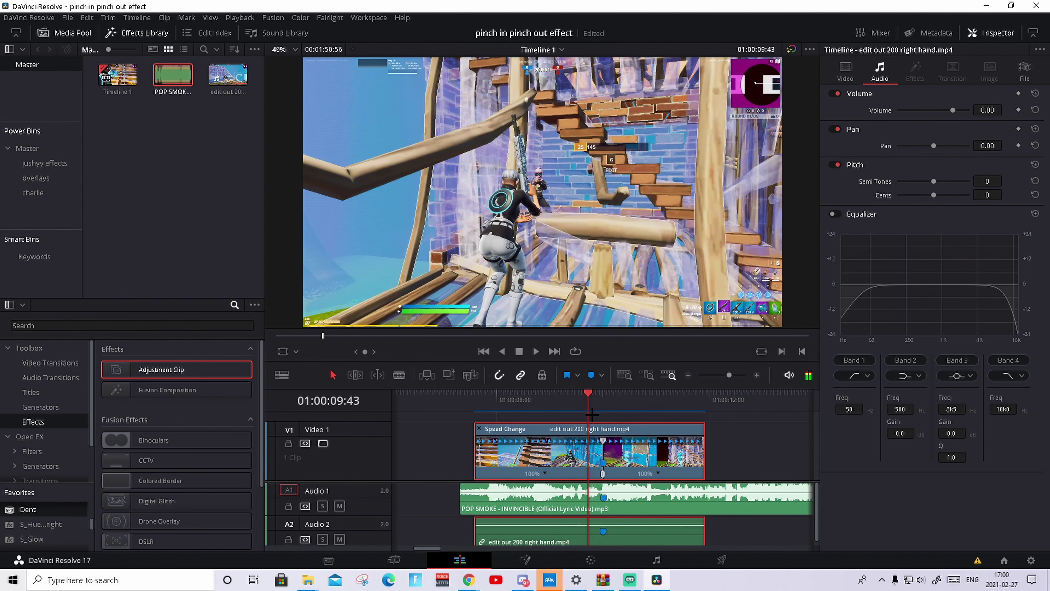
key("Left")
key("Left")
key("Left")
key("Left")
key("Left")
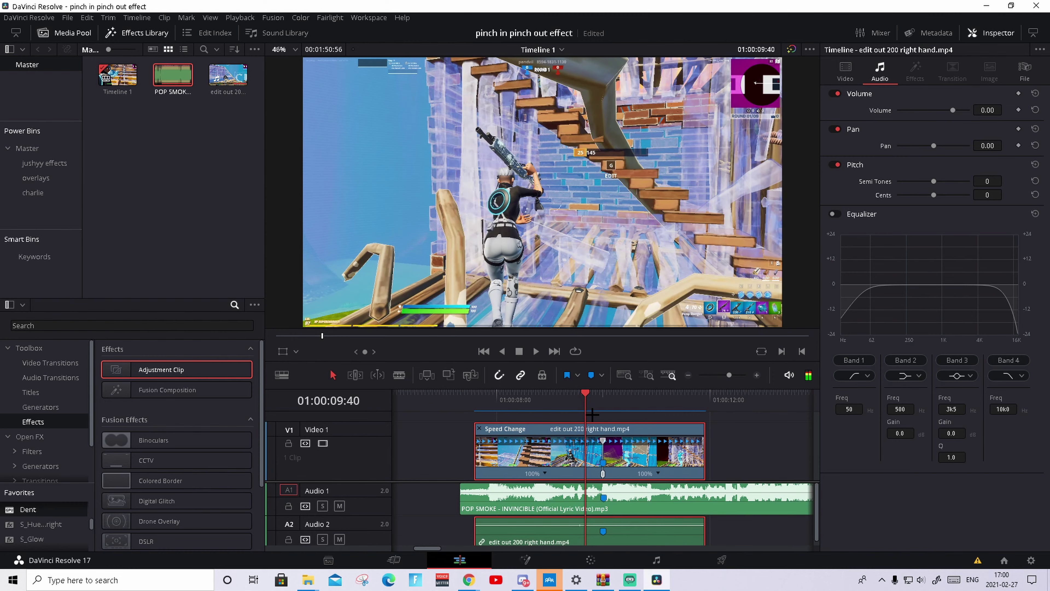
key("Left")
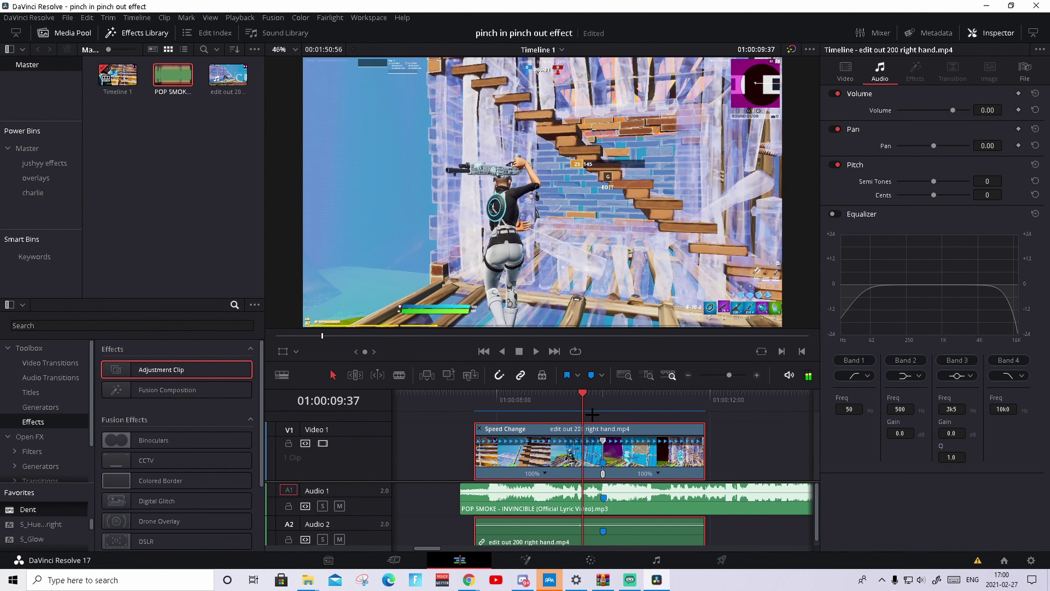
key("Left")
key("Left")
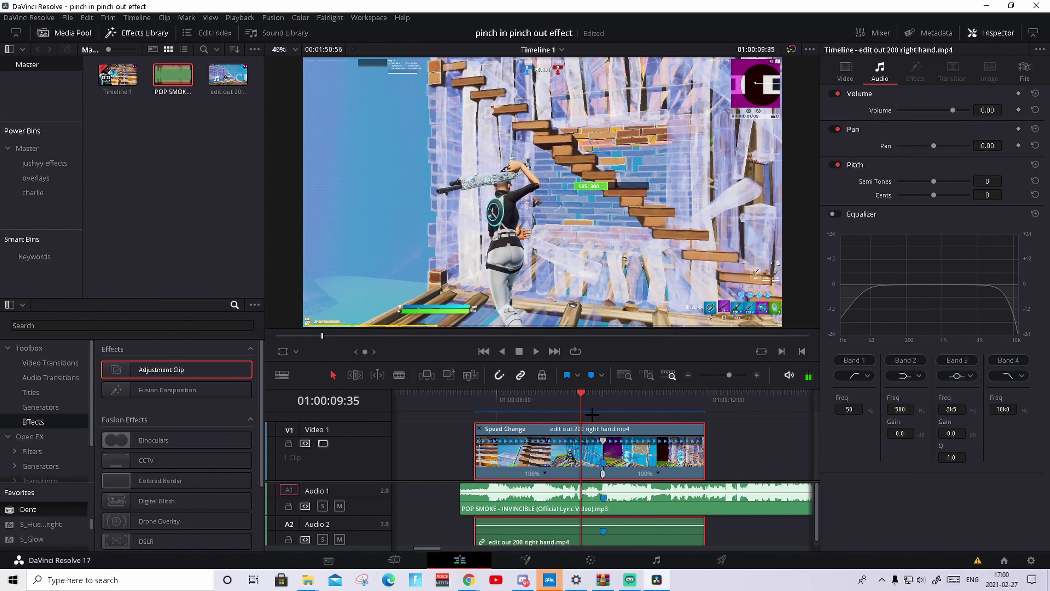
key("Left")
key("Left")
key("Left")
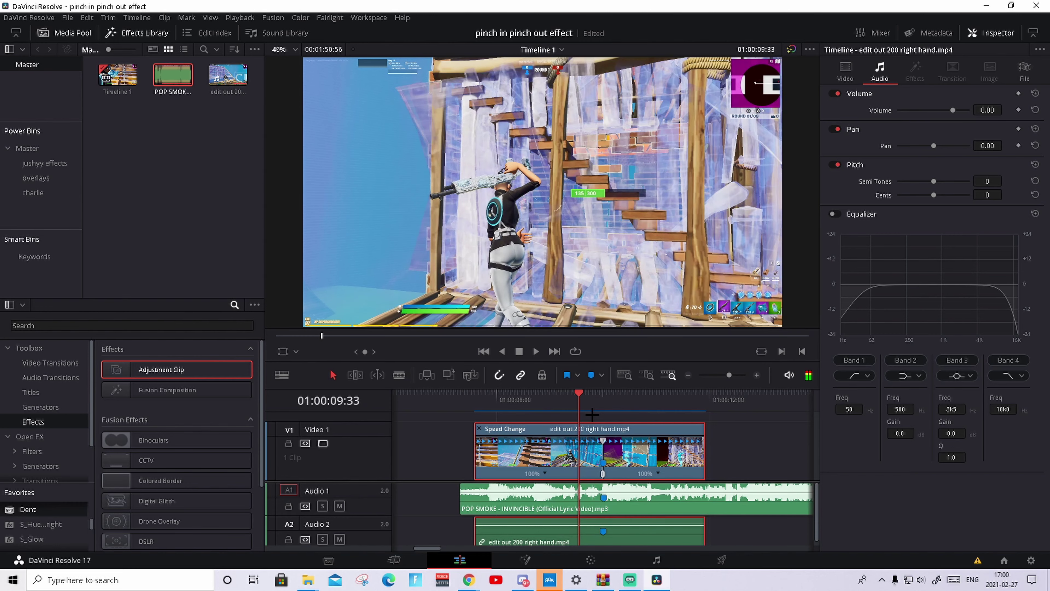
key("Left")
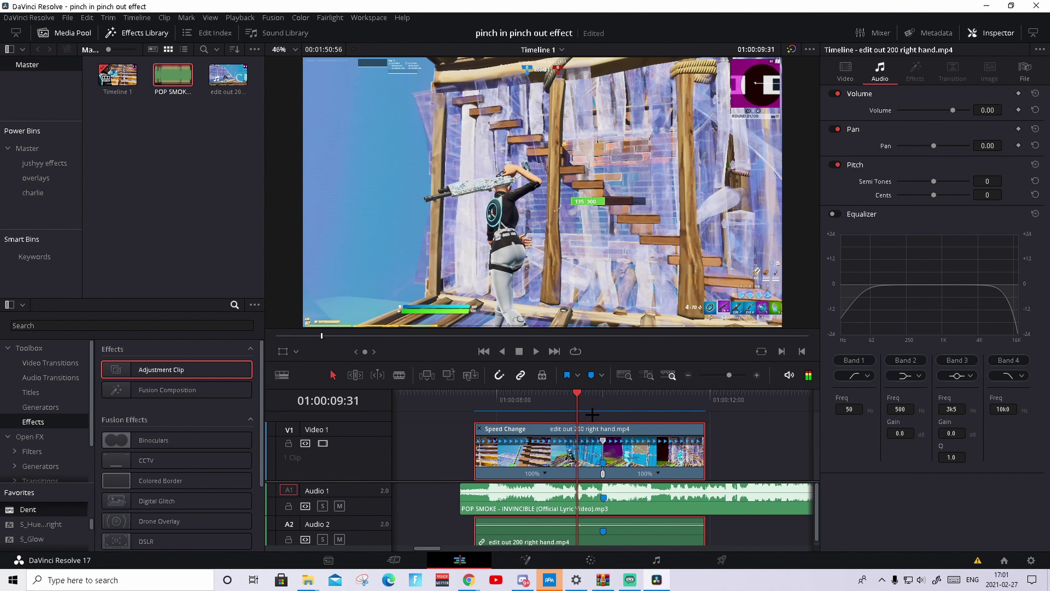
key("Left")
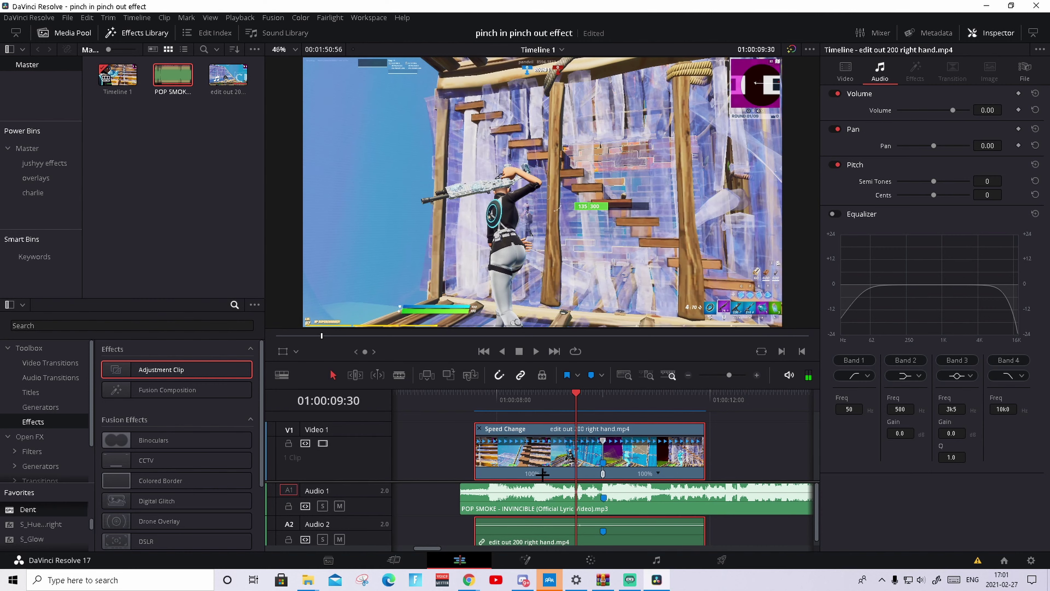
Add more speed points around 01:00:09:43, before the impact
left_click(543, 475)
left_click(571, 472)
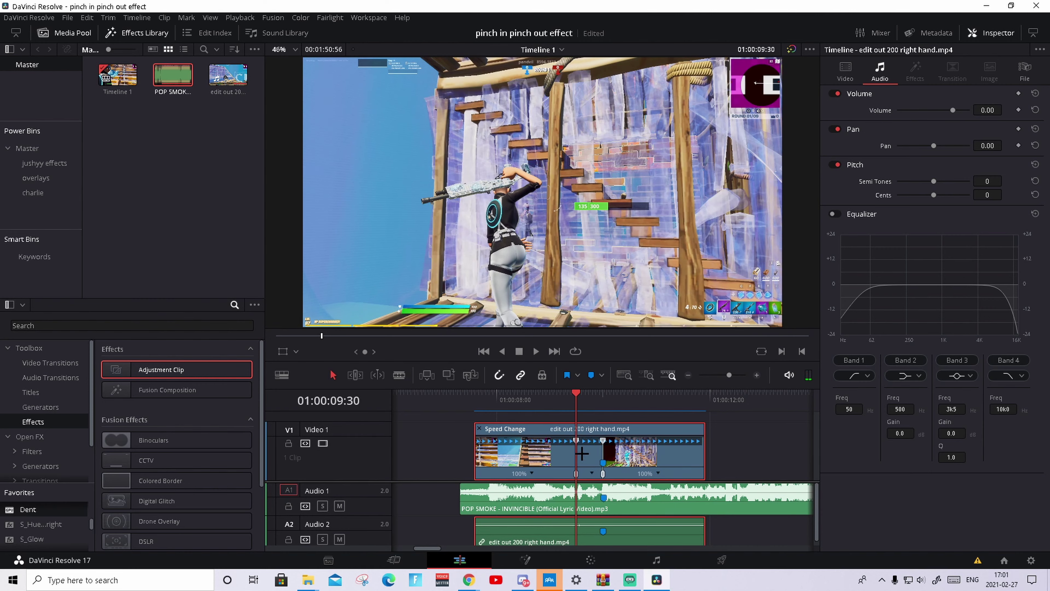
left_click(589, 391)
left_click_drag(588, 391, 591, 391)
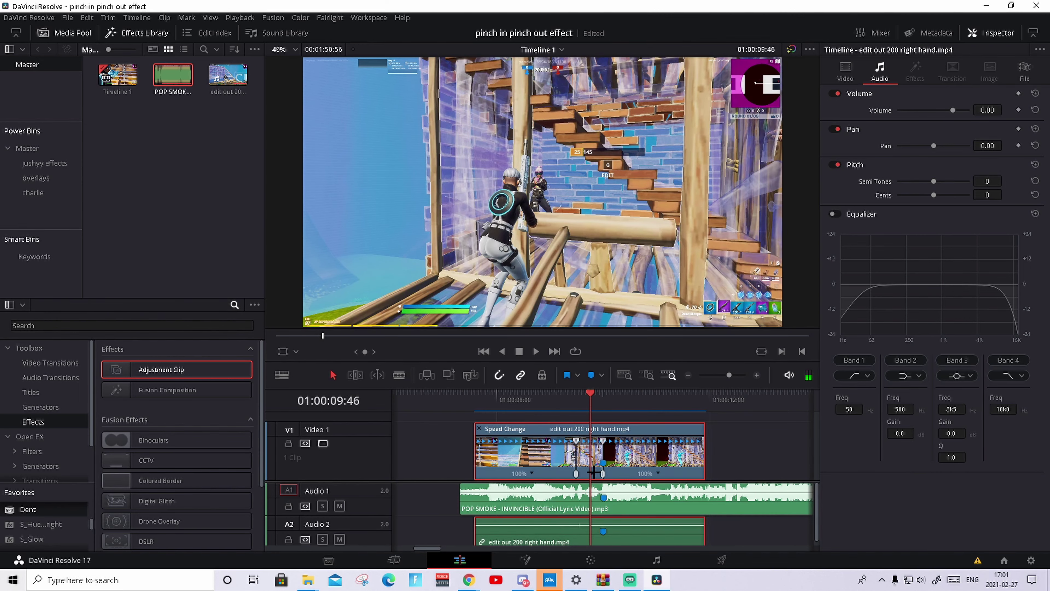
left_click(594, 473)
left_click(606, 476)
Zoom in, then set the middle segment to 50% speed and the next segment to 200%
left_click(757, 375)
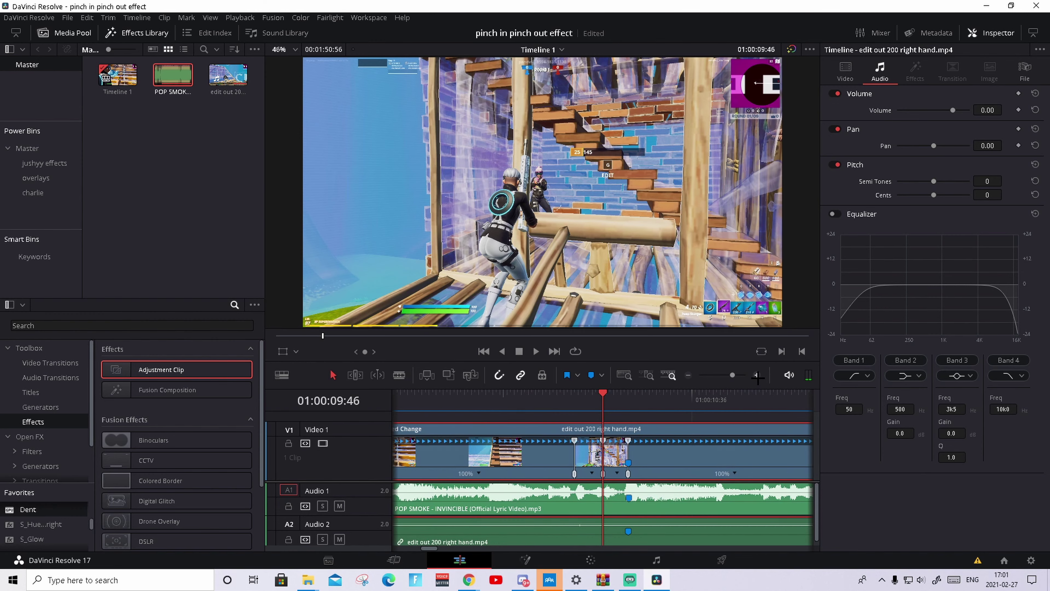
left_click(757, 375)
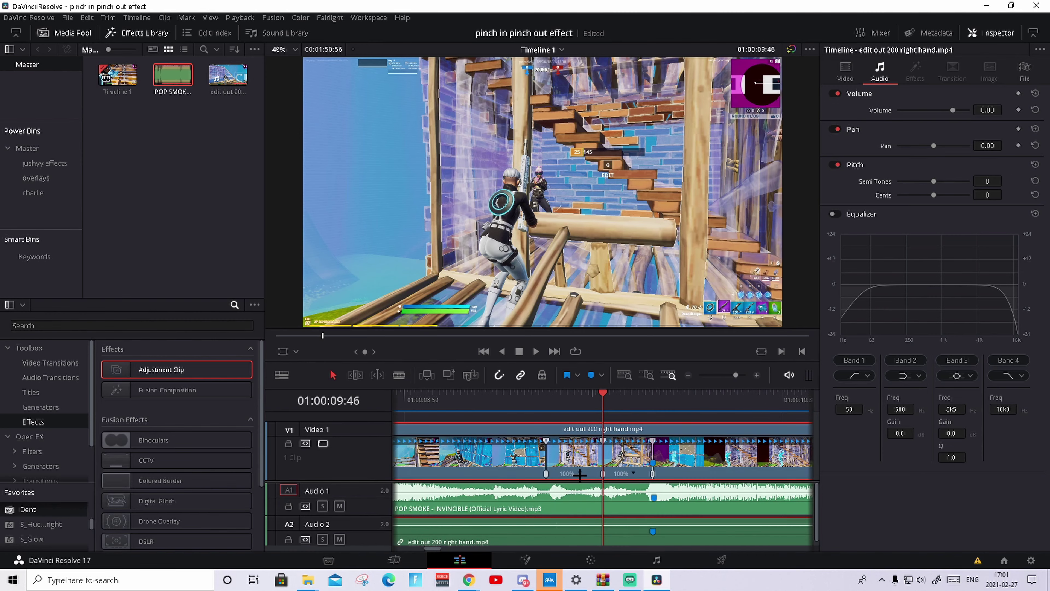
left_click(580, 475)
mouse_move(616, 498)
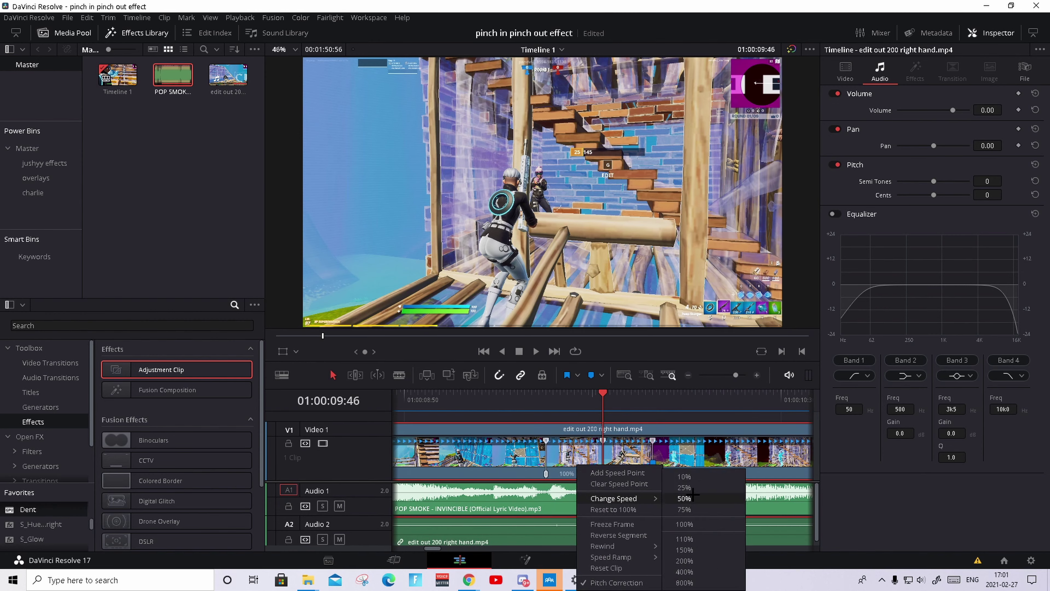
left_click(693, 494)
left_click(690, 474)
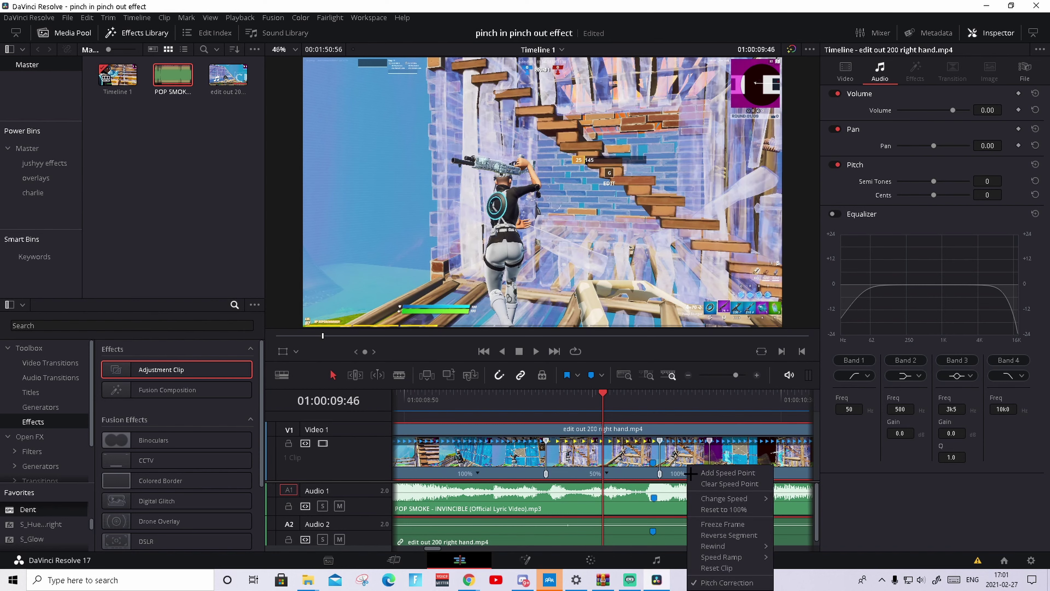
mouse_move(728, 498)
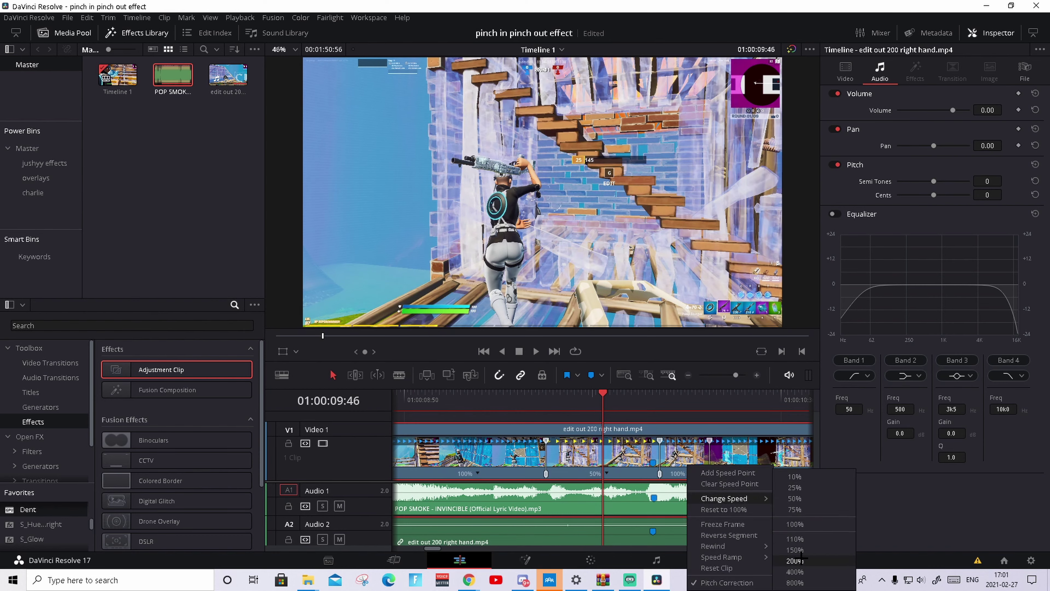
left_click(799, 560)
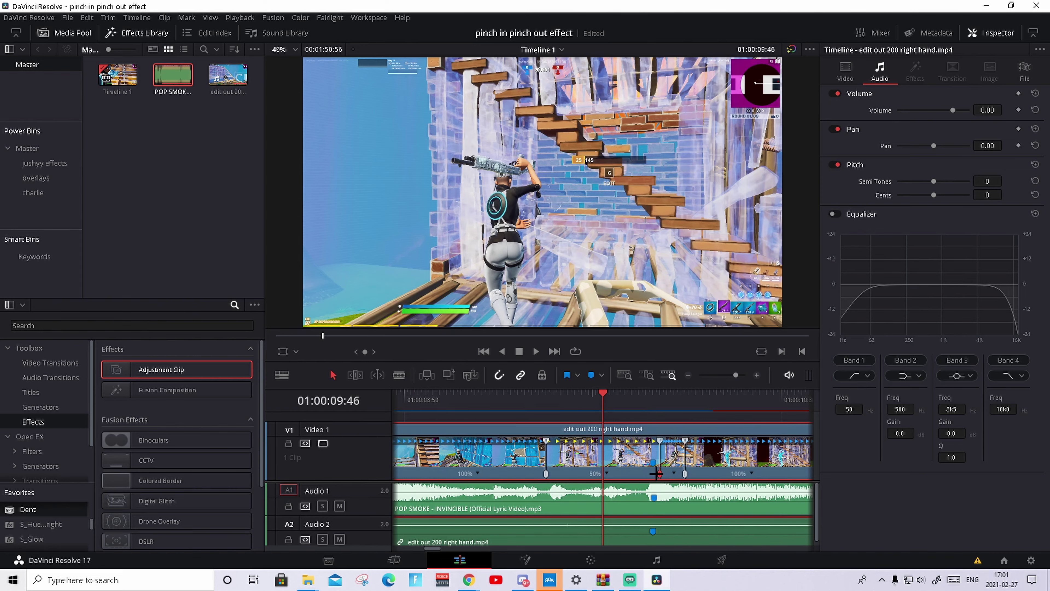
Nudge a speed point earlier to tighten the ramp and play it back
left_click_drag(657, 473, 651, 473)
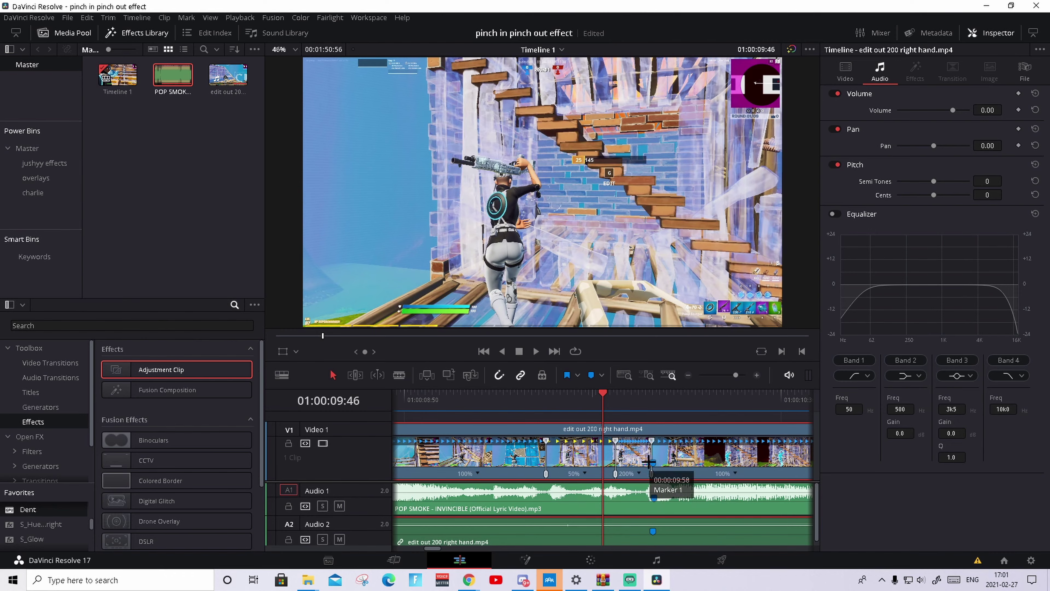
key("j")
key("l")
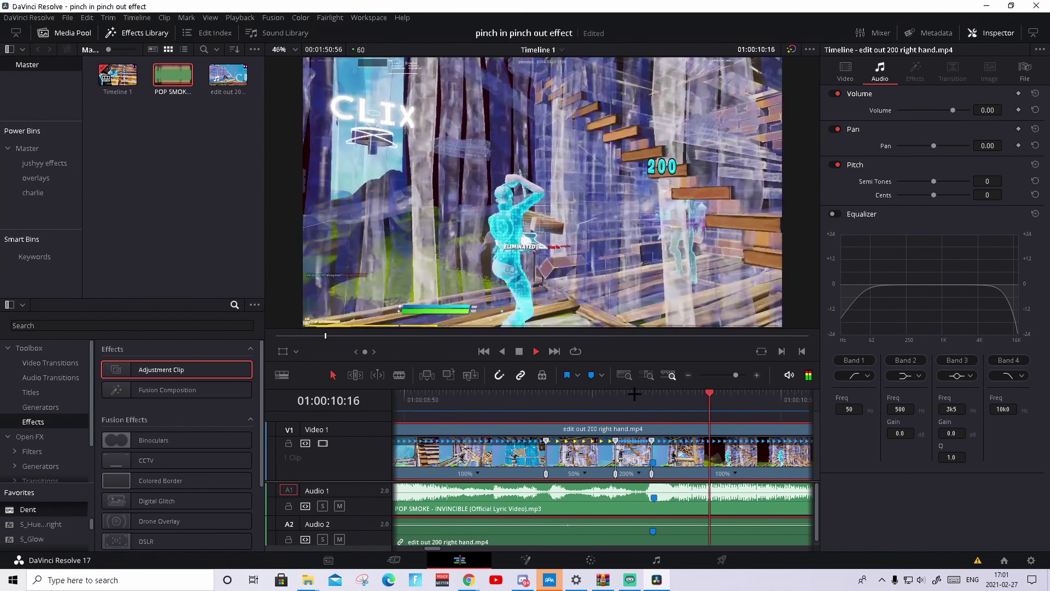
Zoom out, hide the retime controls, and park the playhead on Marker 1 at 01:00:10:00
left_click_drag(736, 375, 729, 374)
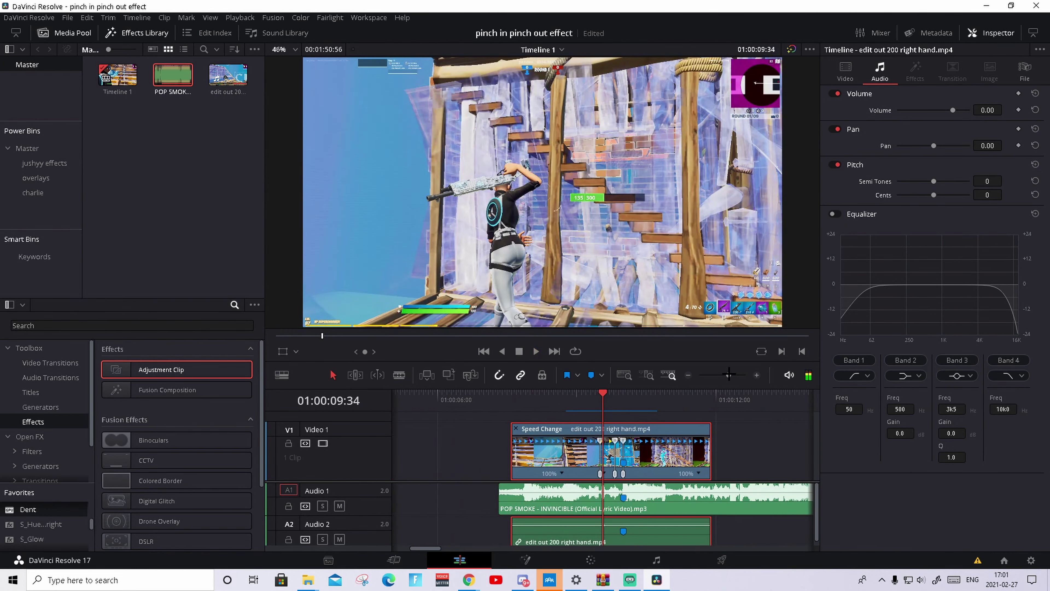
left_click(516, 429)
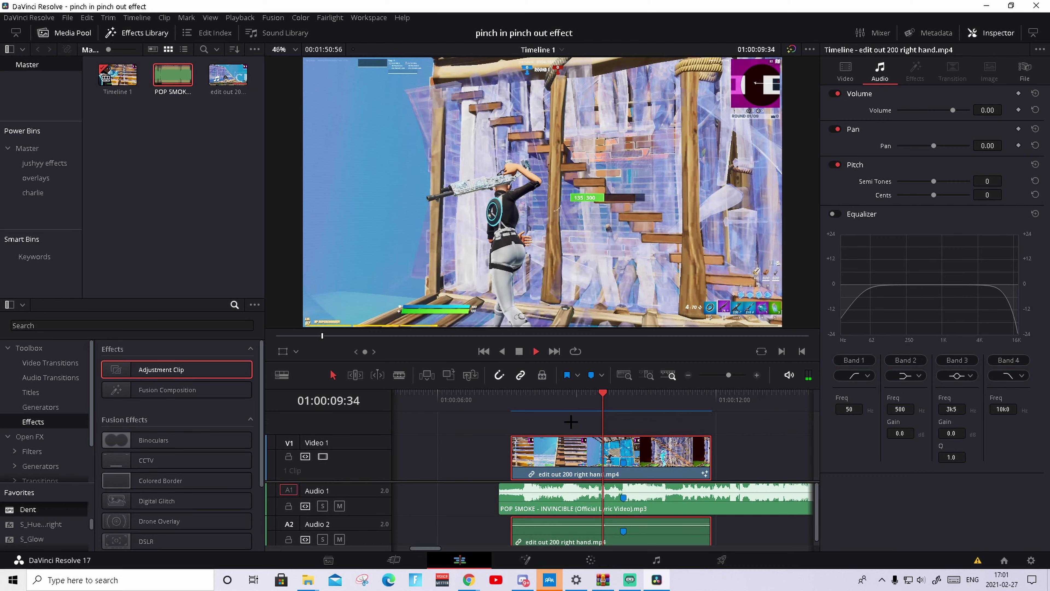
key("k")
key("shift+Up")
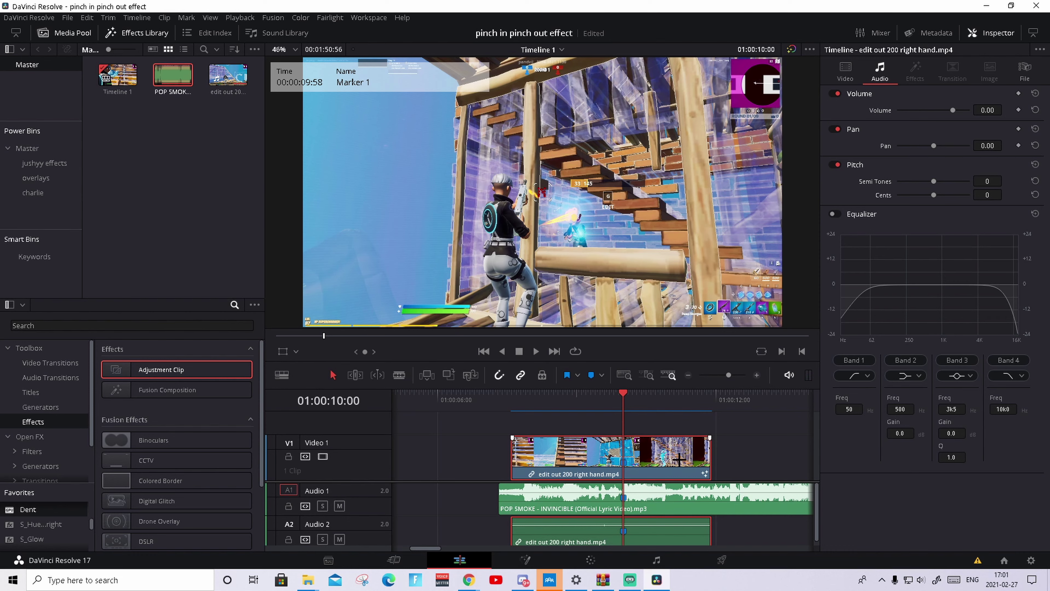
Split the Fortnite clip at Marker 1 (01:00:10:00) with Ctrl+B
key("Left")
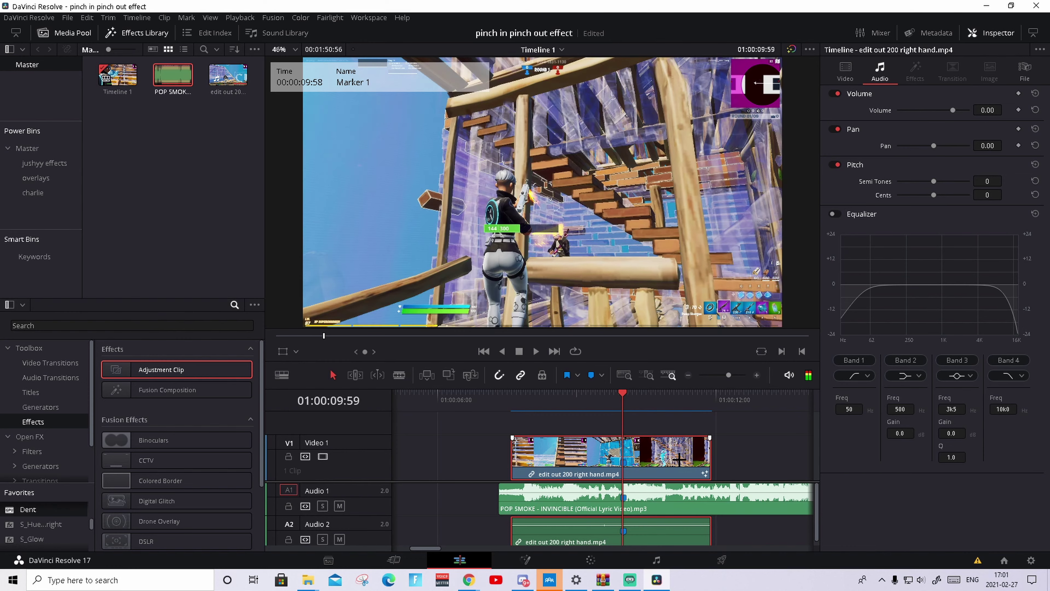
key("Right")
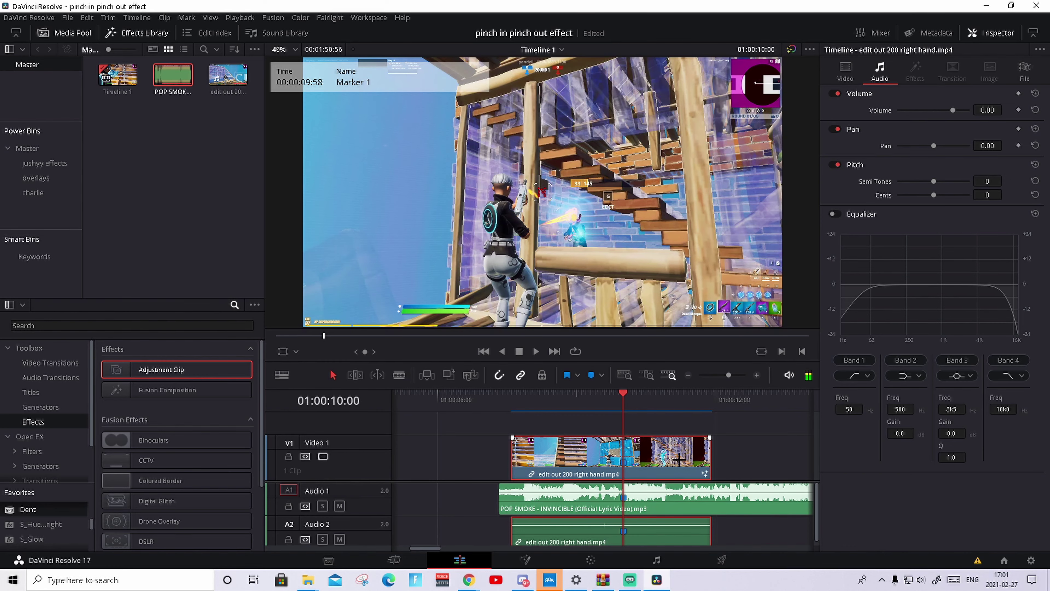
key("ctrl+b")
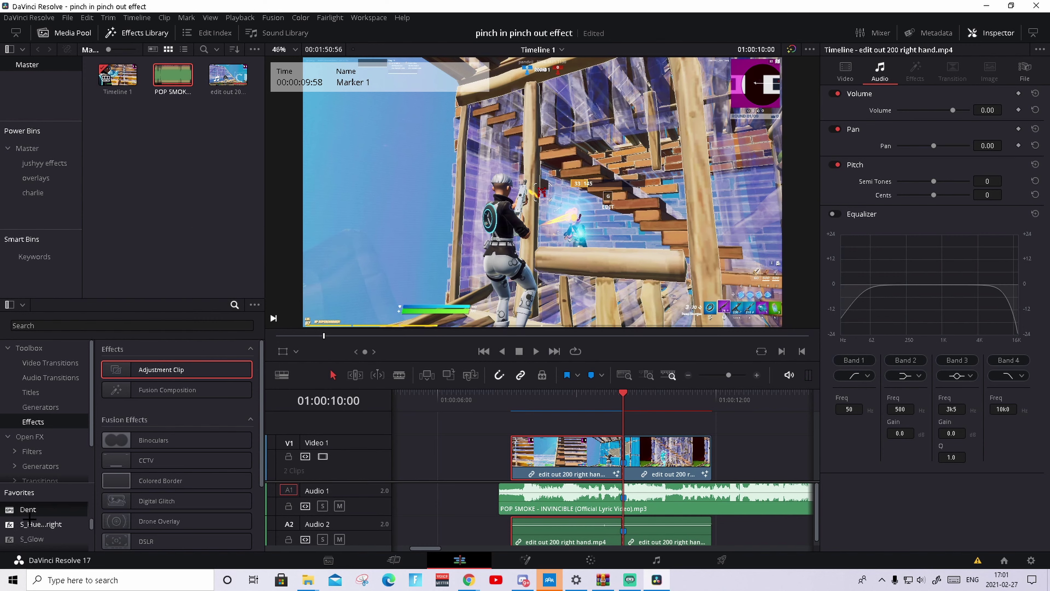
Search 'dent' in Open FX and apply the Dent warp to the first clip
left_click(30, 436)
left_click(144, 325)
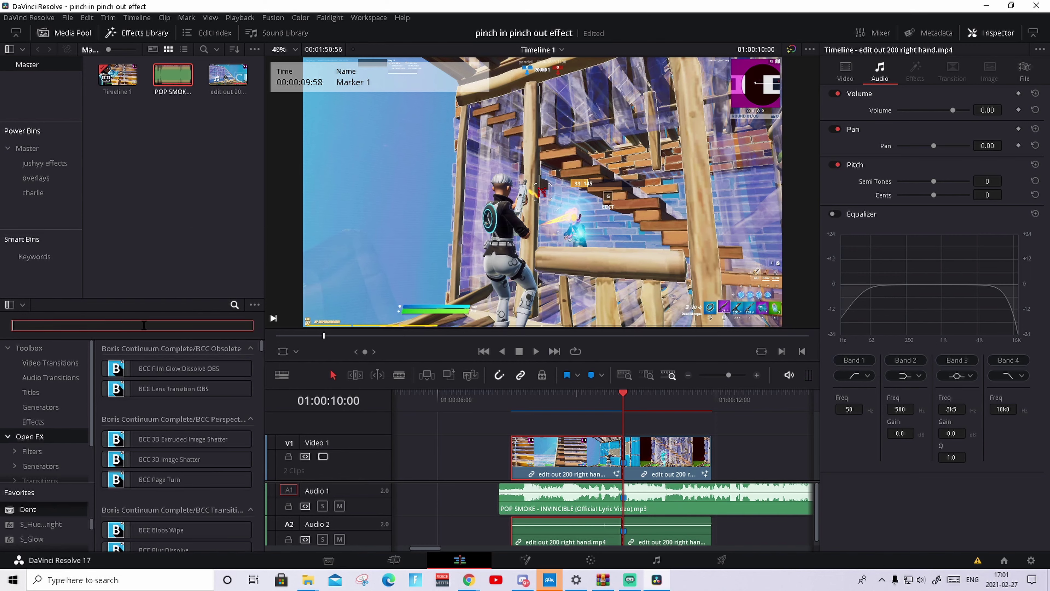
type("dent")
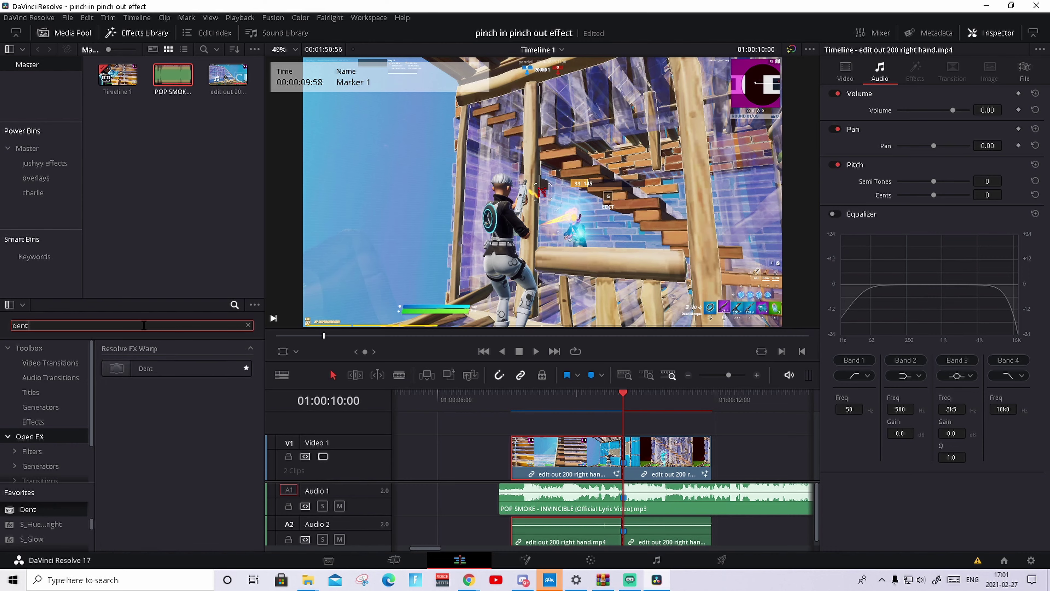
left_click(152, 369)
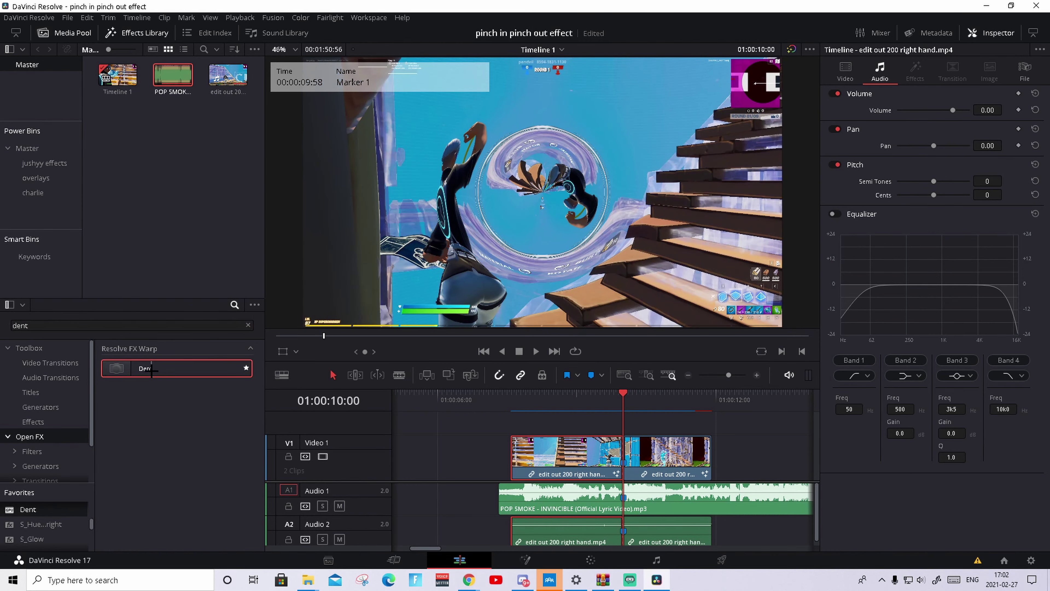
left_click_drag(153, 369, 558, 473)
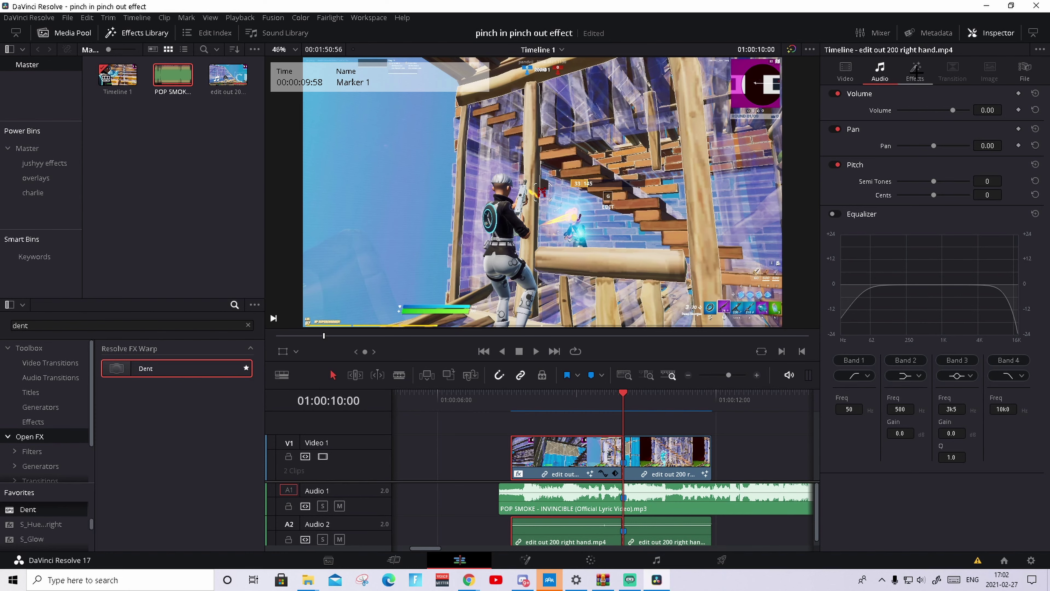
Set the Dent effect's type to Type 2 in the Inspector
left_click(916, 71)
left_click(912, 134)
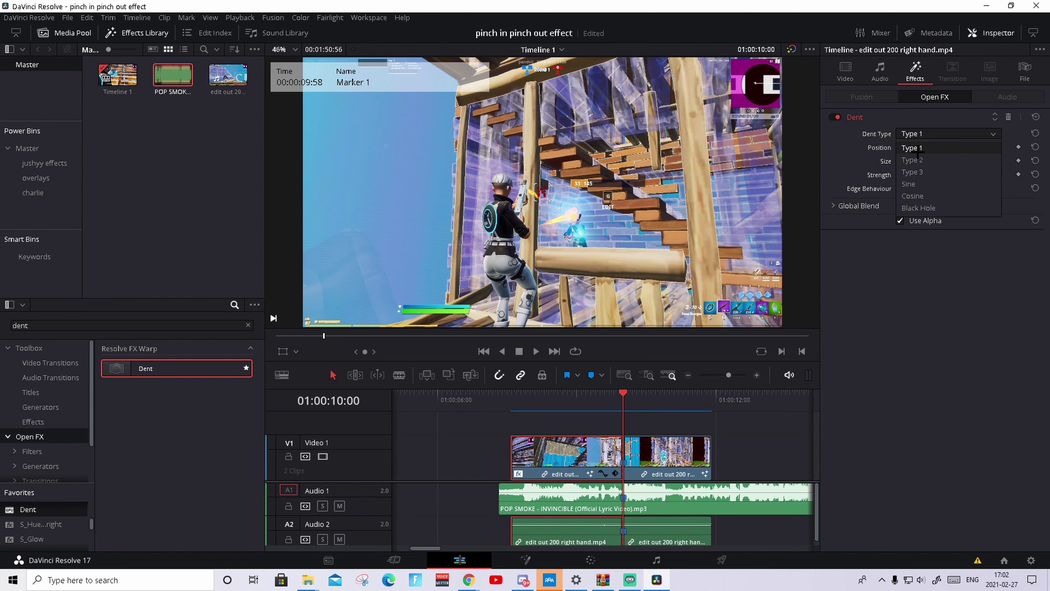
left_click(912, 160)
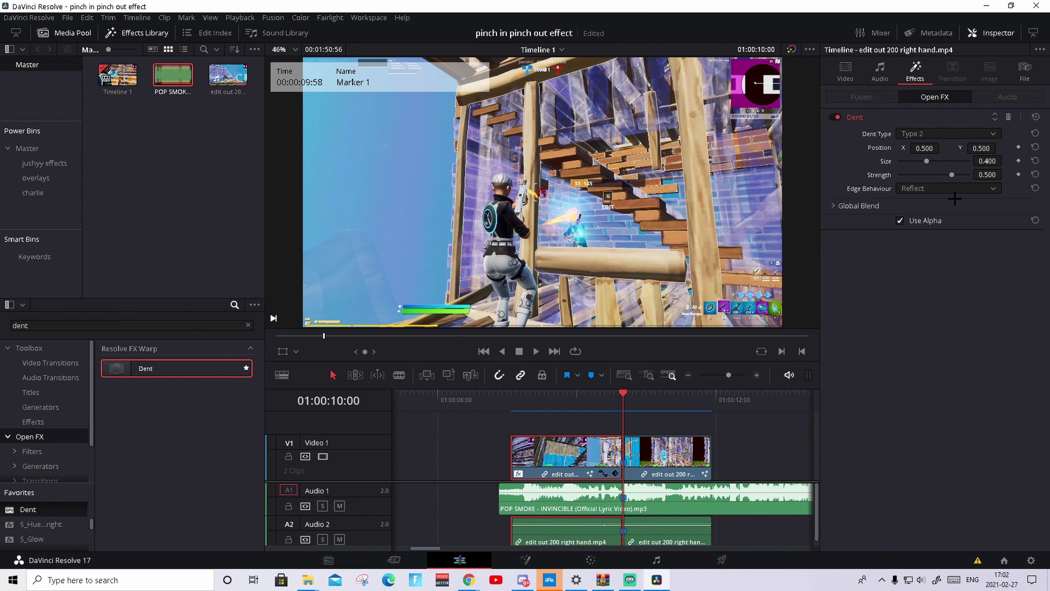
One frame before the cut, keyframe Dent Strength at 0.333
key("Left")
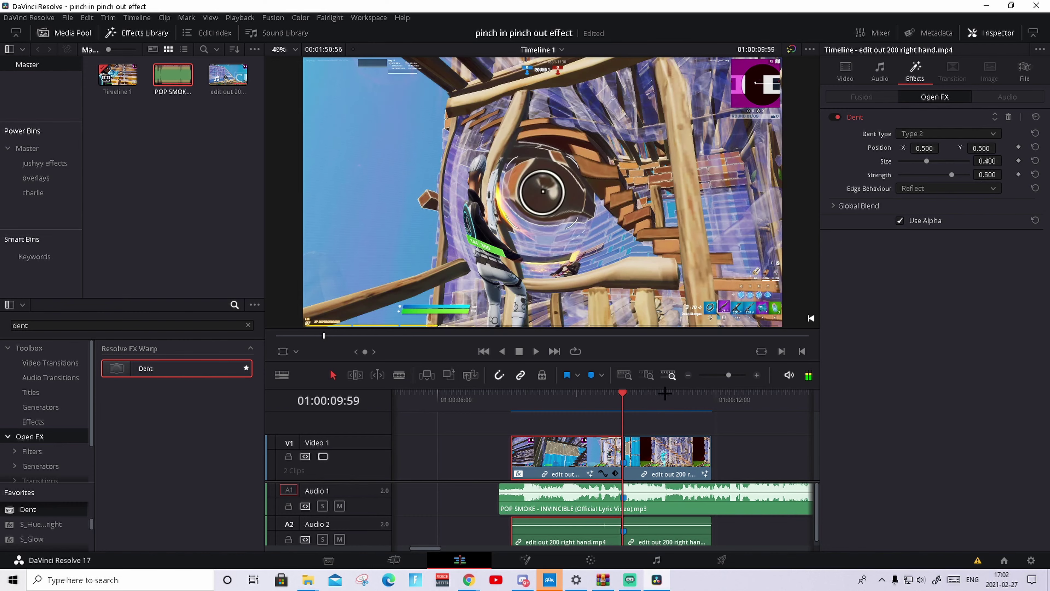
left_click(1018, 174)
left_click(988, 174)
type(".333")
key("Return")
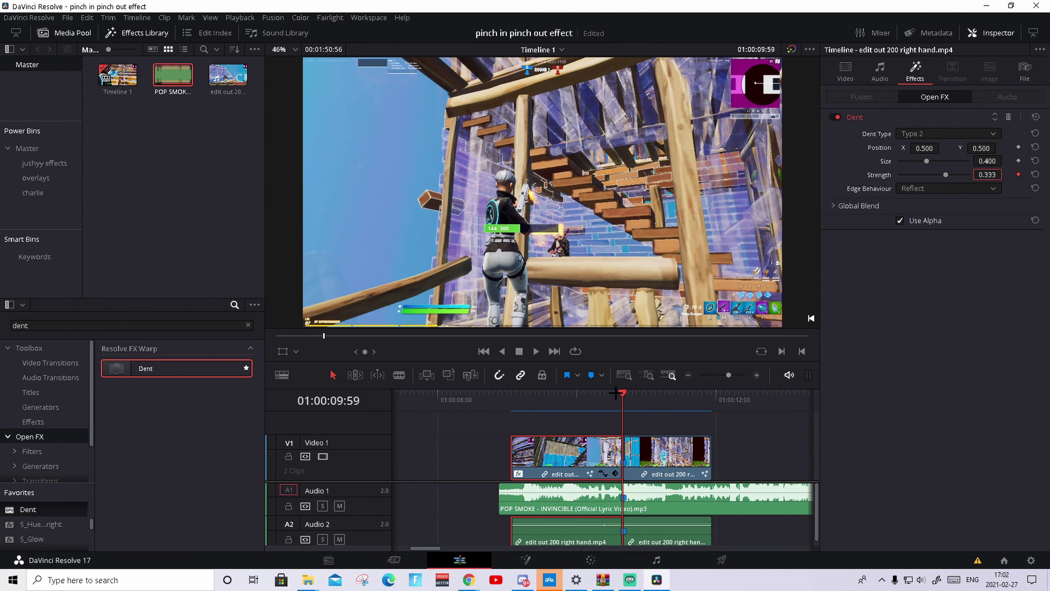
Step back through earlier frames to preview the pinch
key("Left")
key("Left")
key("Left")
key("Left")
key("Left")
key("Left")
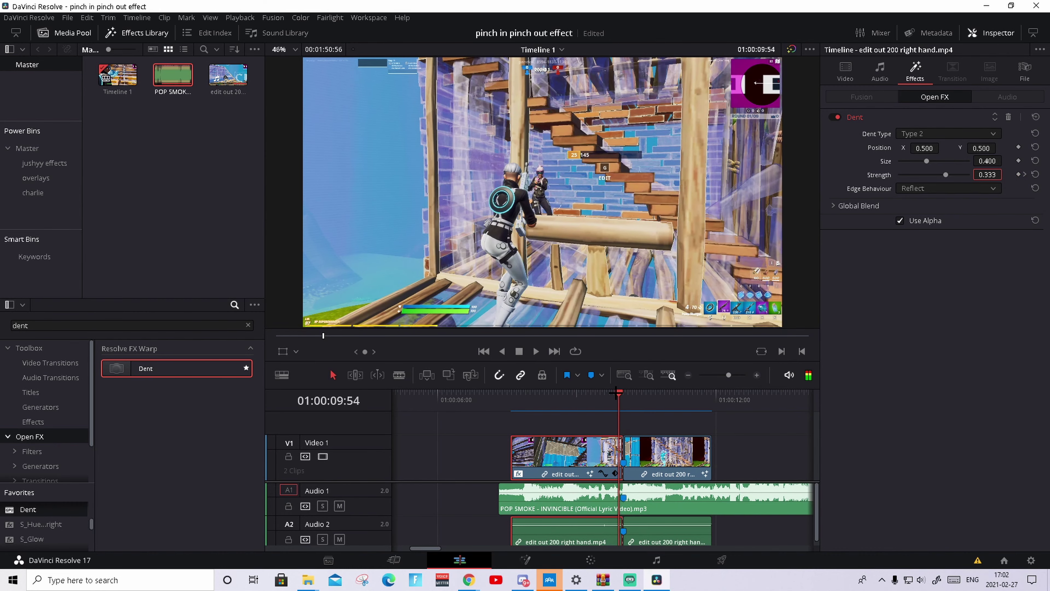
key("Left")
key("Left")
key("Left")
key("Left")
key("Left")
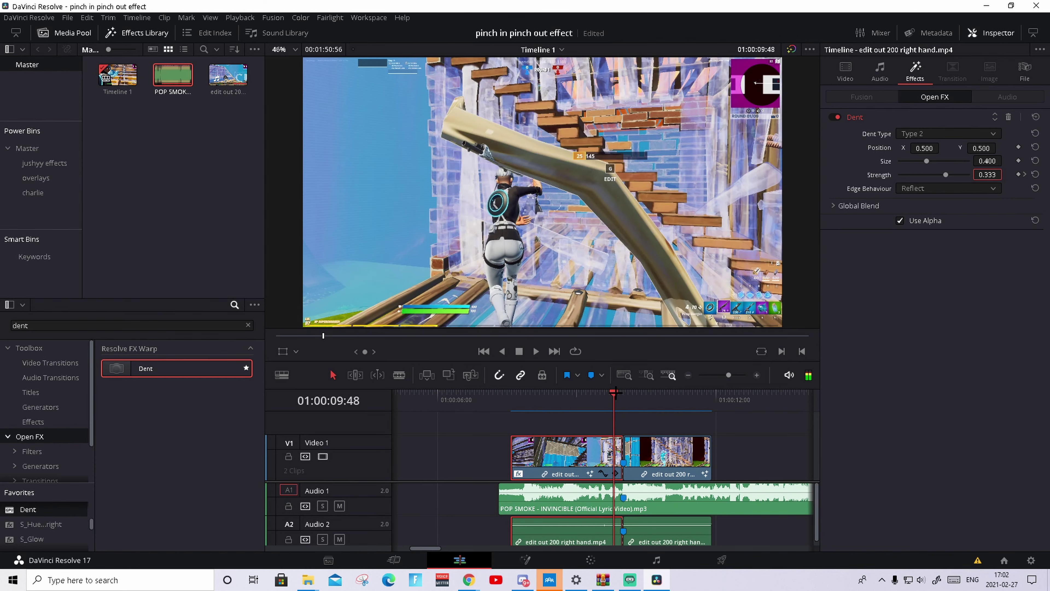
key("Left")
key("Left")
key("Left")
key("Left")
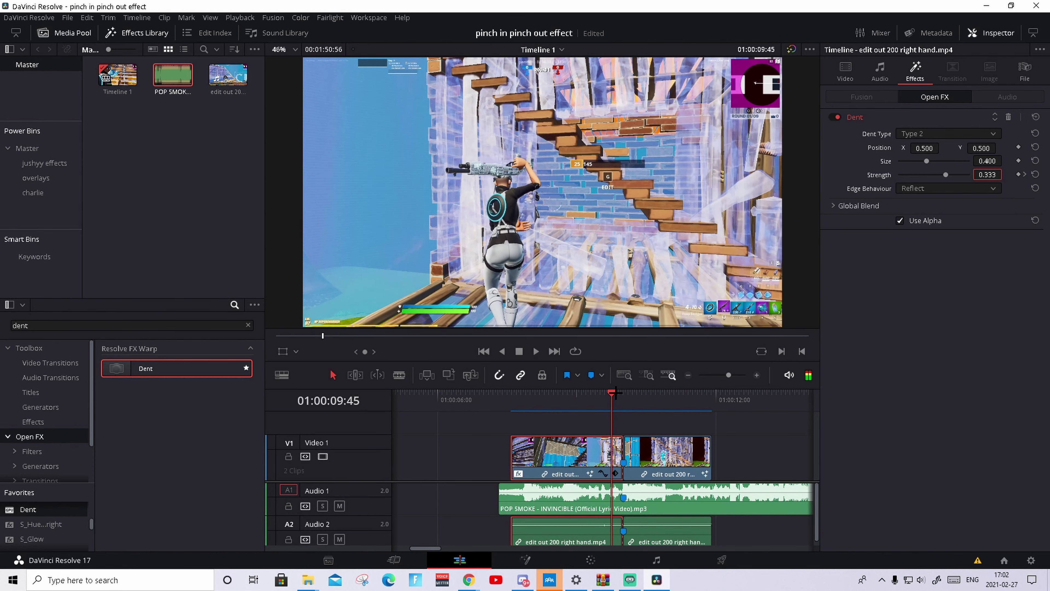
key("Left")
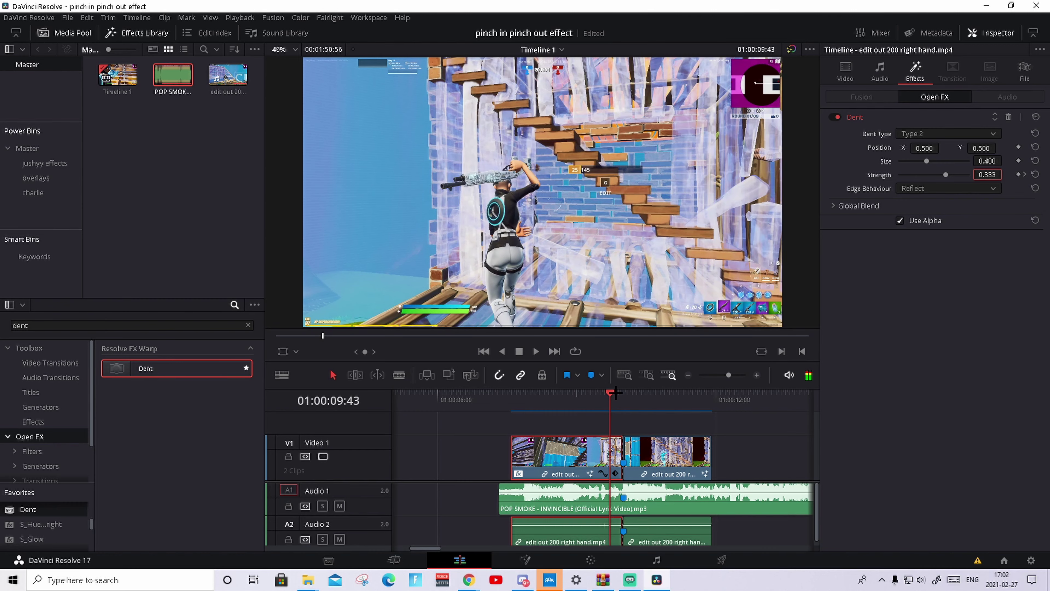
key("Left")
key("Left")
key("Left")
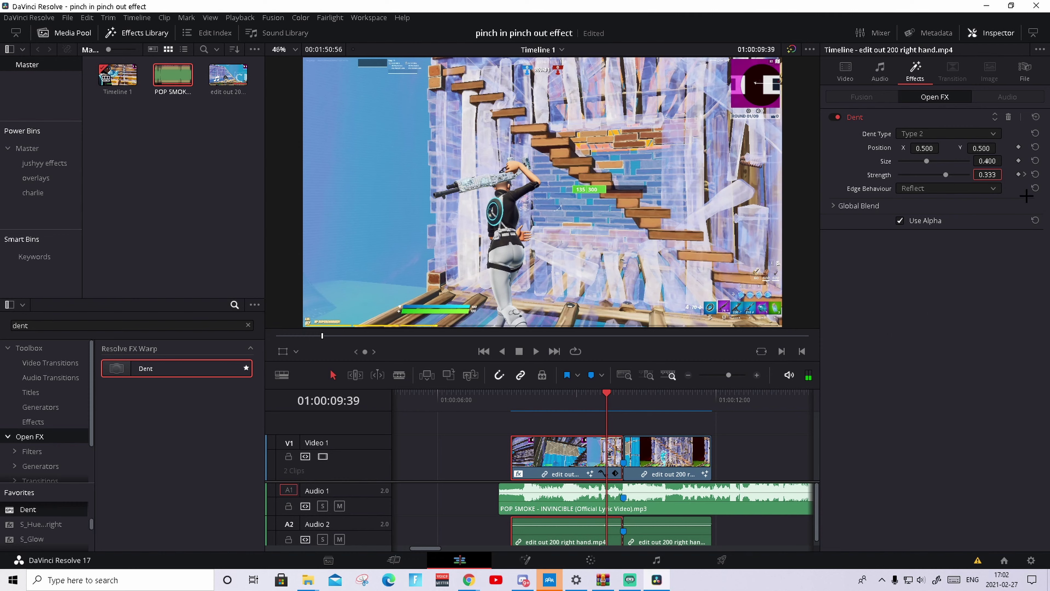
Move to the next Strength keyframe and set it to 0.250
left_click(1018, 174)
left_click(1026, 174)
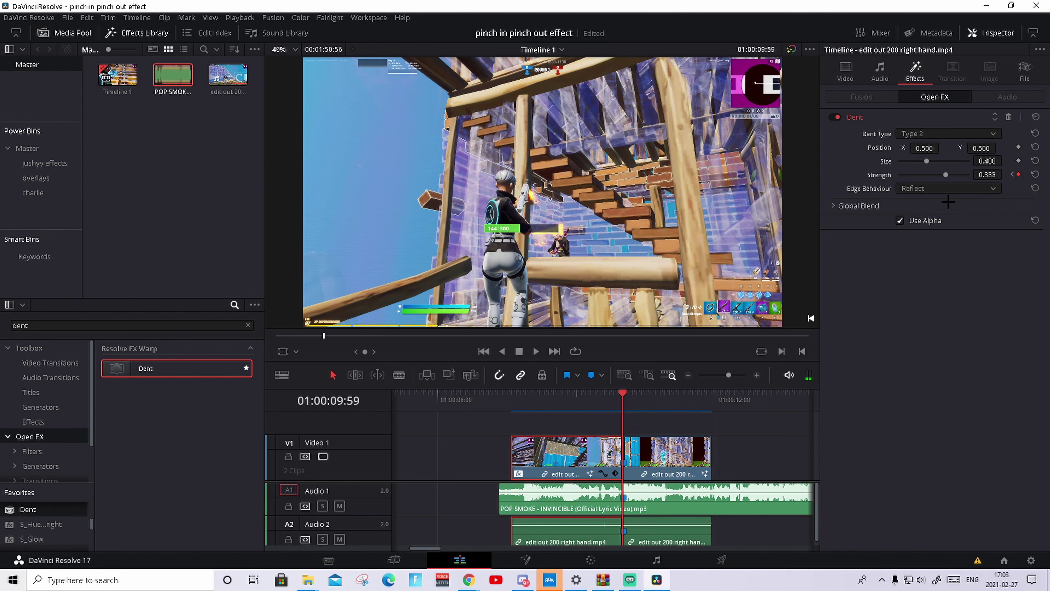
left_click(987, 174)
type(".250")
key("Return")
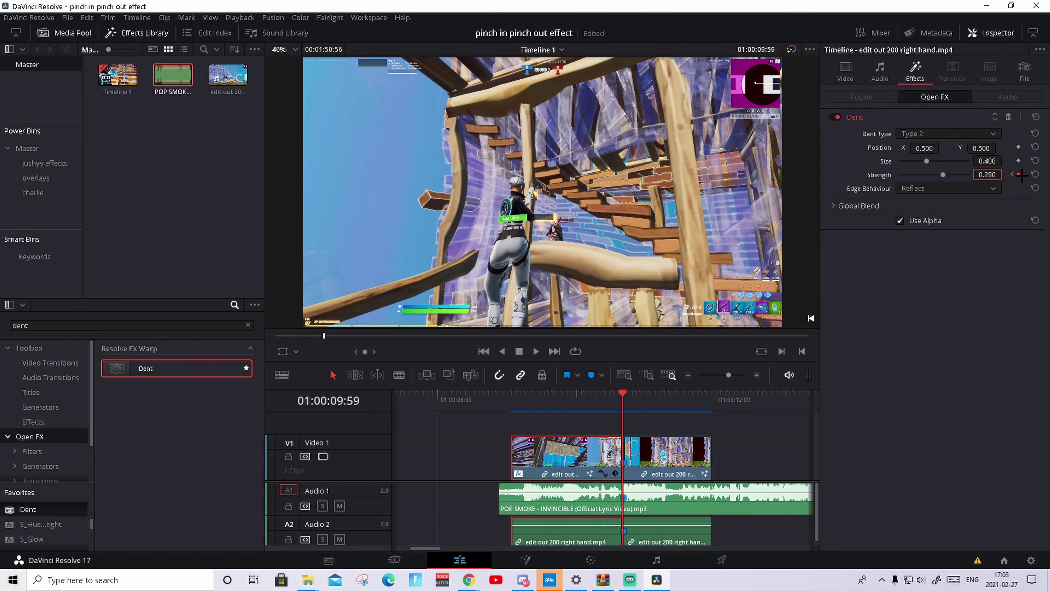
Replay the pinch ramp, then return the playhead to Marker 1 at 01:00:10:00
left_click_drag(618, 393, 603, 391)
key("space")
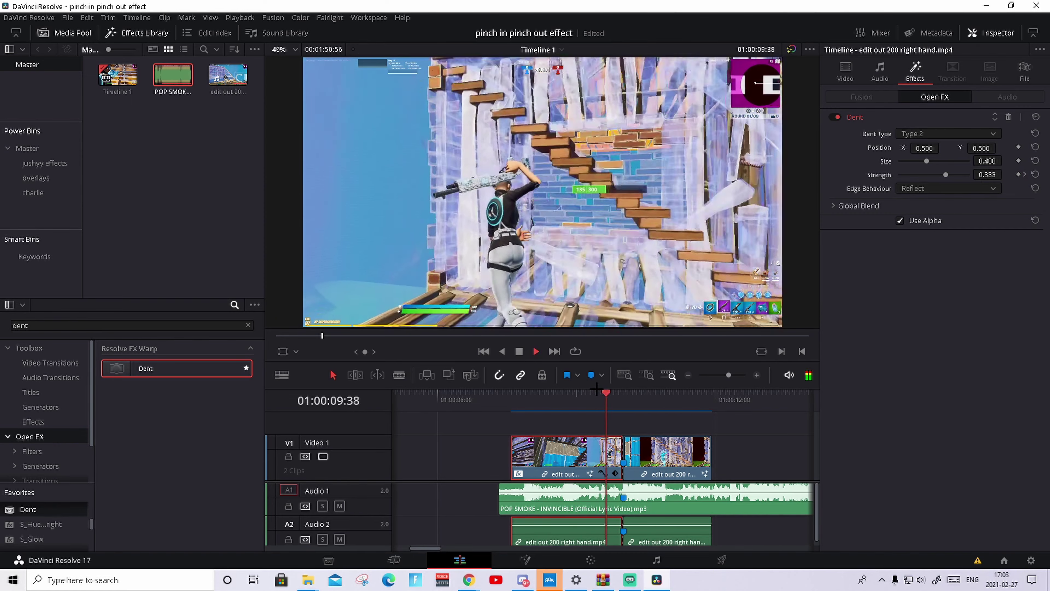
left_click(591, 395)
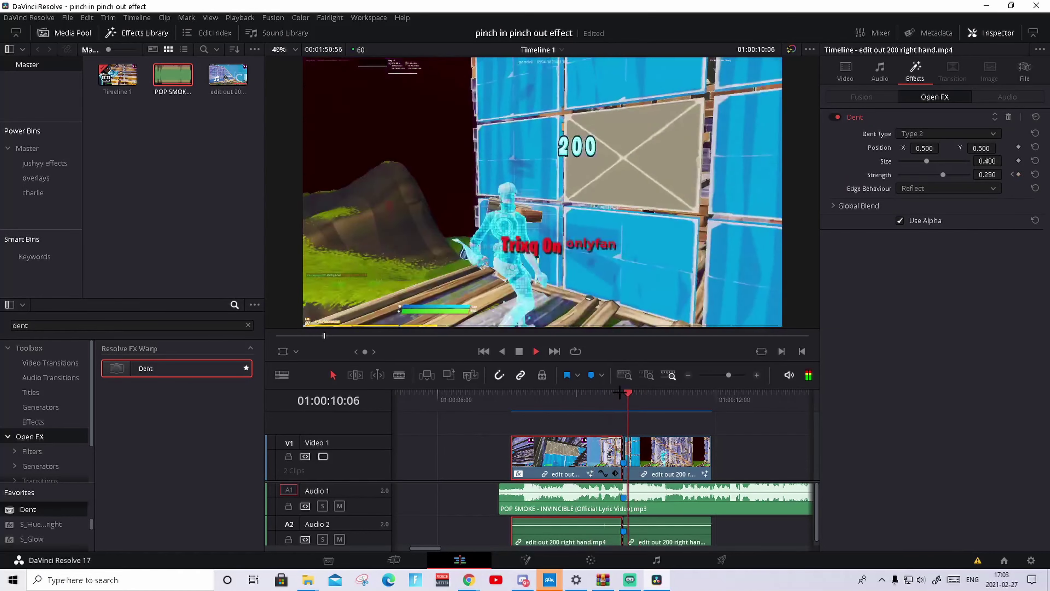
left_click(591, 395)
key("space")
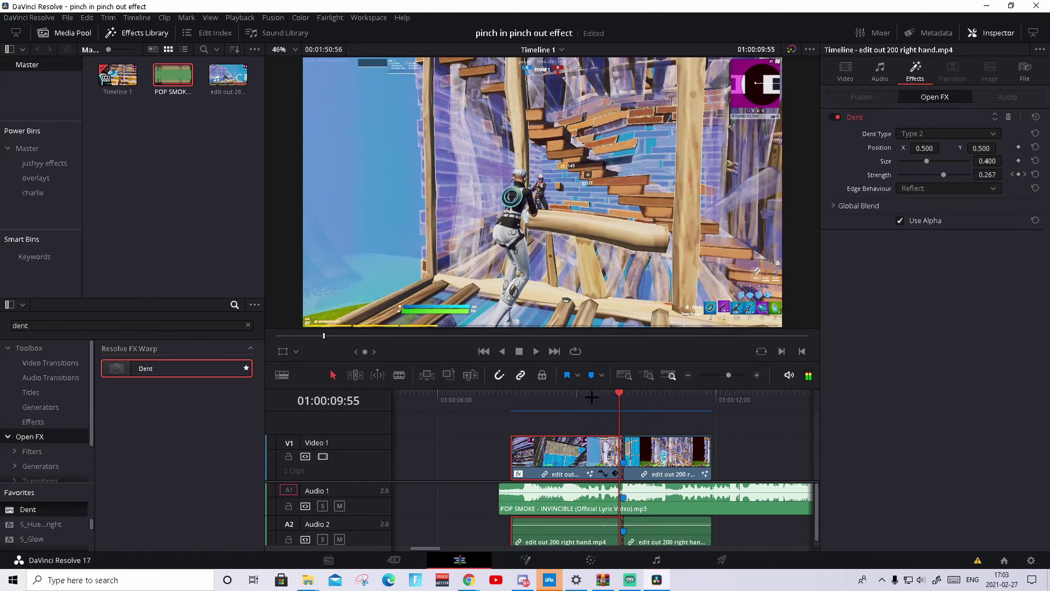
left_click(624, 395)
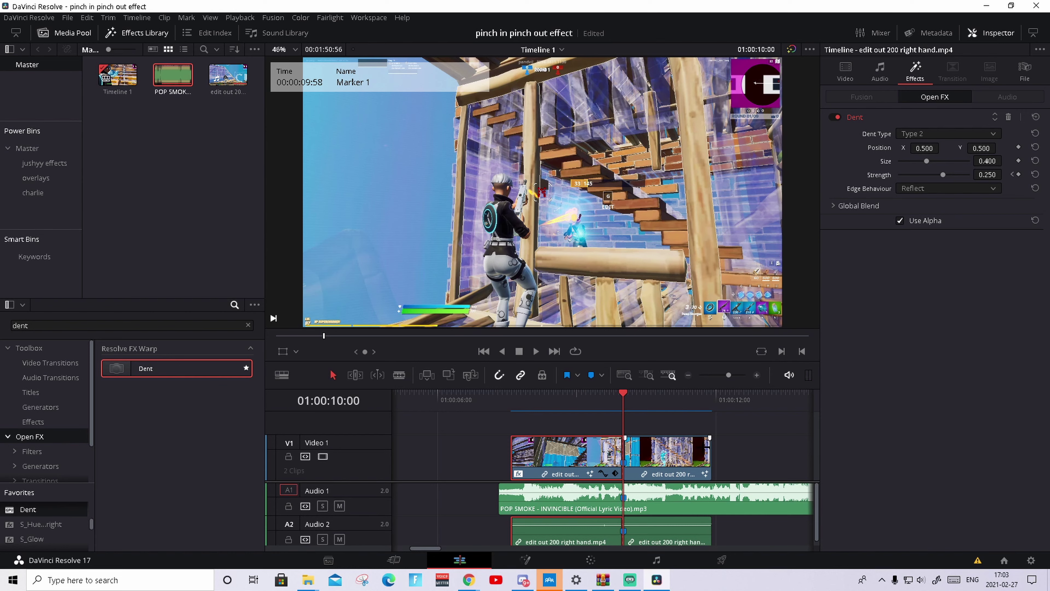
Search 'uni.glimm' and drag uni.Glimmer onto the clip after the cut
left_click(657, 452)
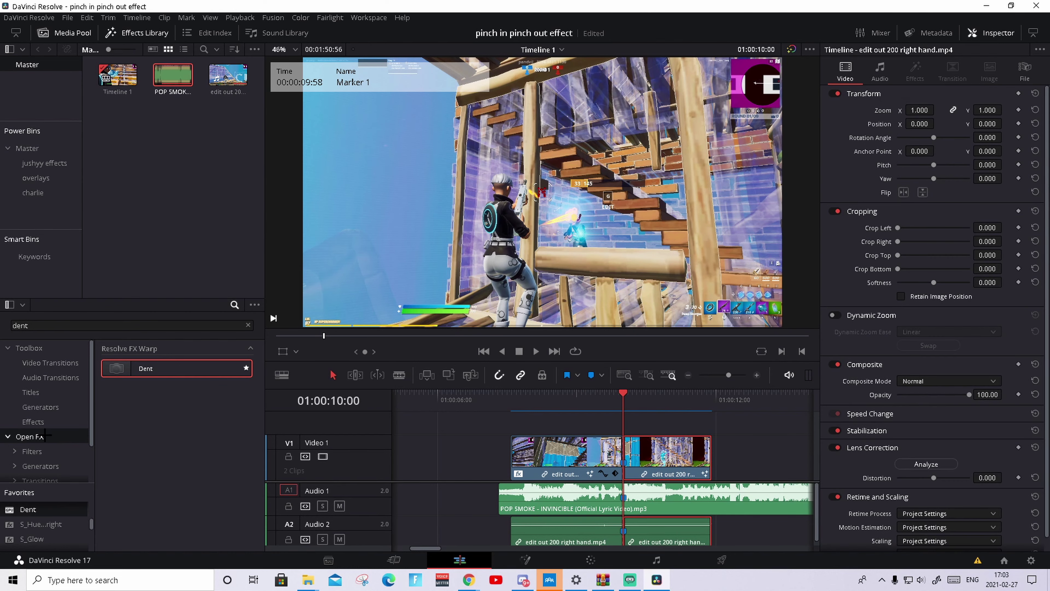
left_click(248, 324)
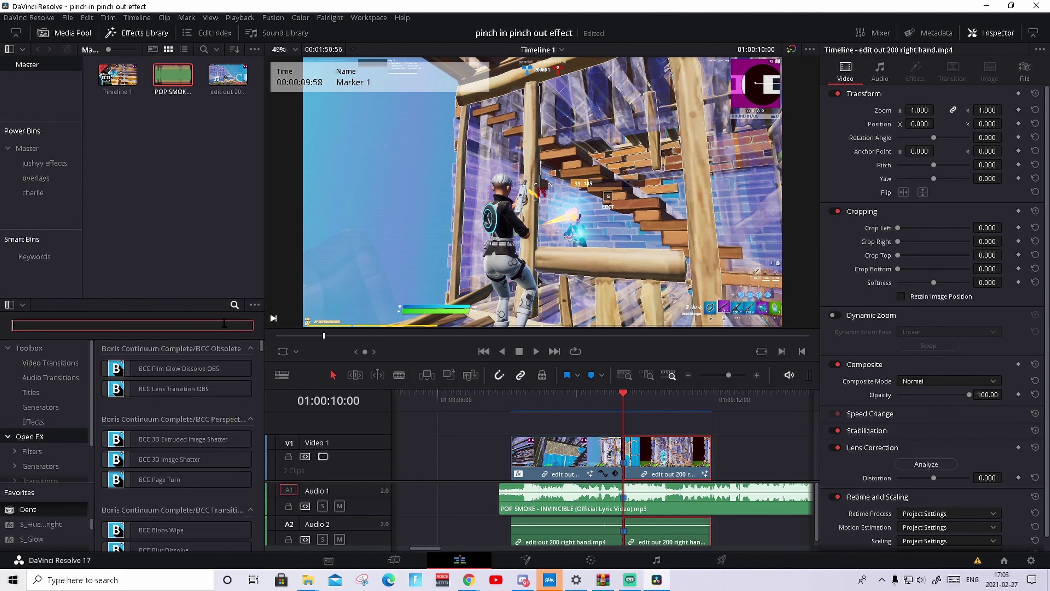
type("uni")
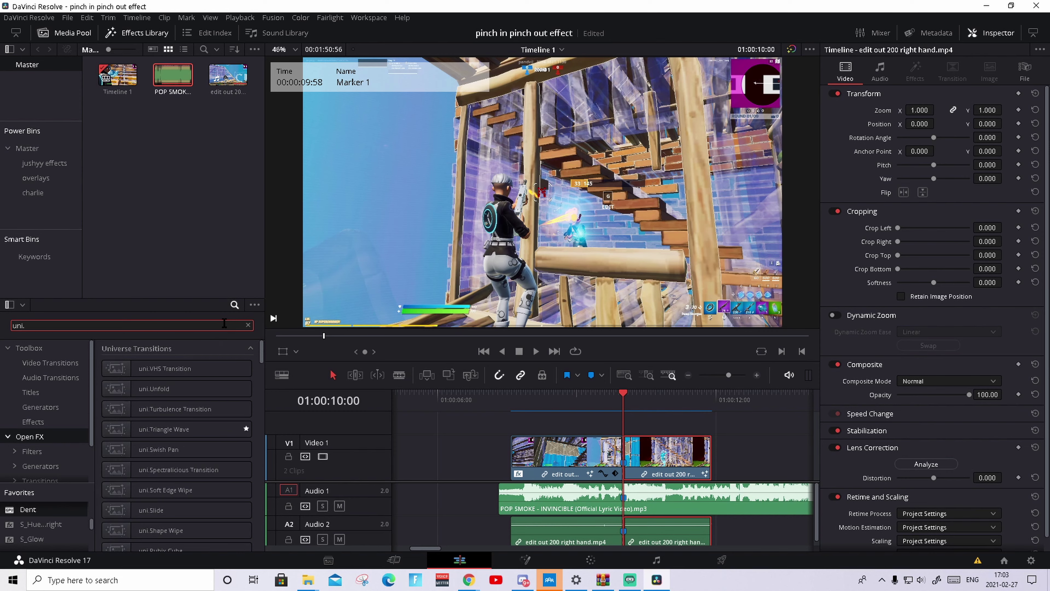
type(".glimm")
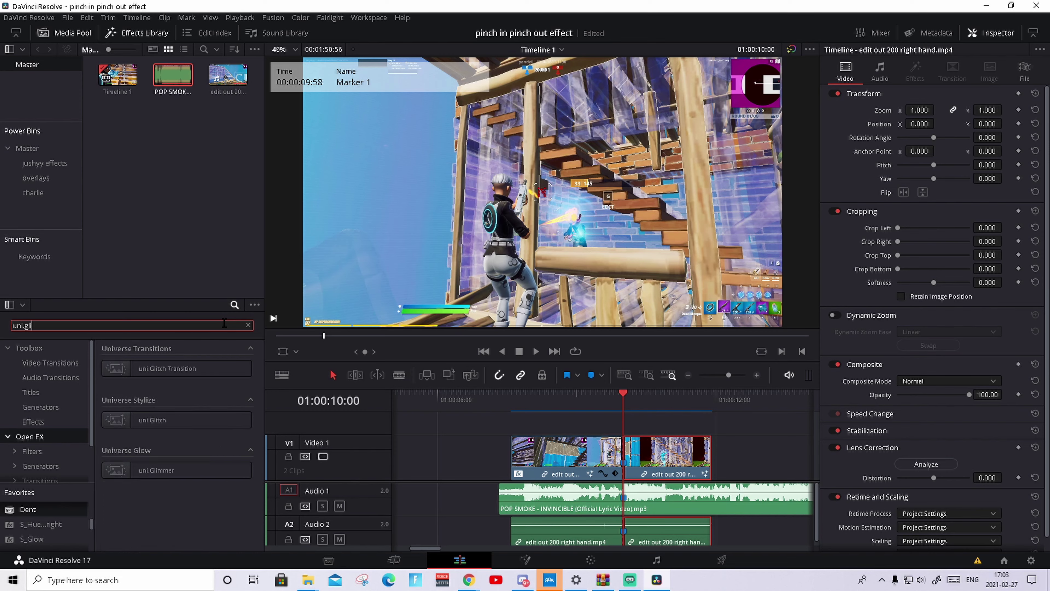
left_click(199, 368)
left_click_drag(199, 369, 668, 455)
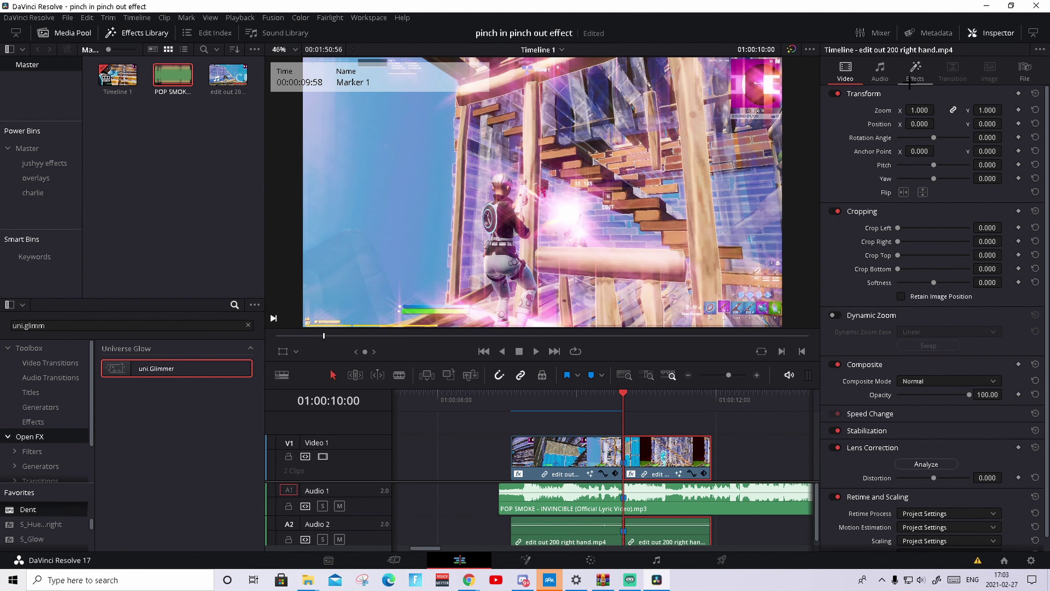
Switch uni.Glimmer's Color Map to User Defined and keyframe Threshold at 85.0
left_click(914, 71)
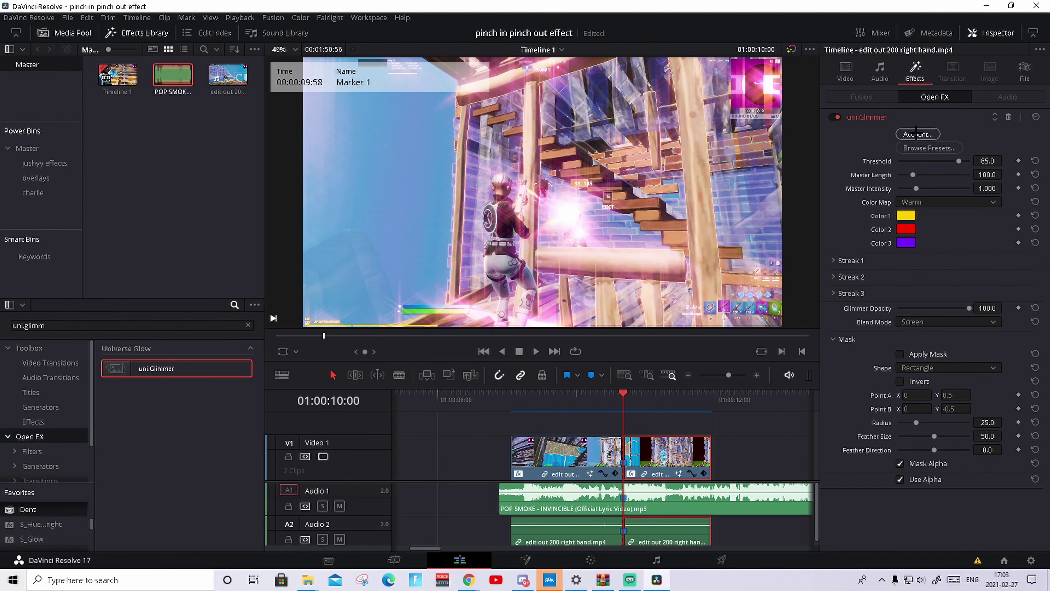
left_click(935, 201)
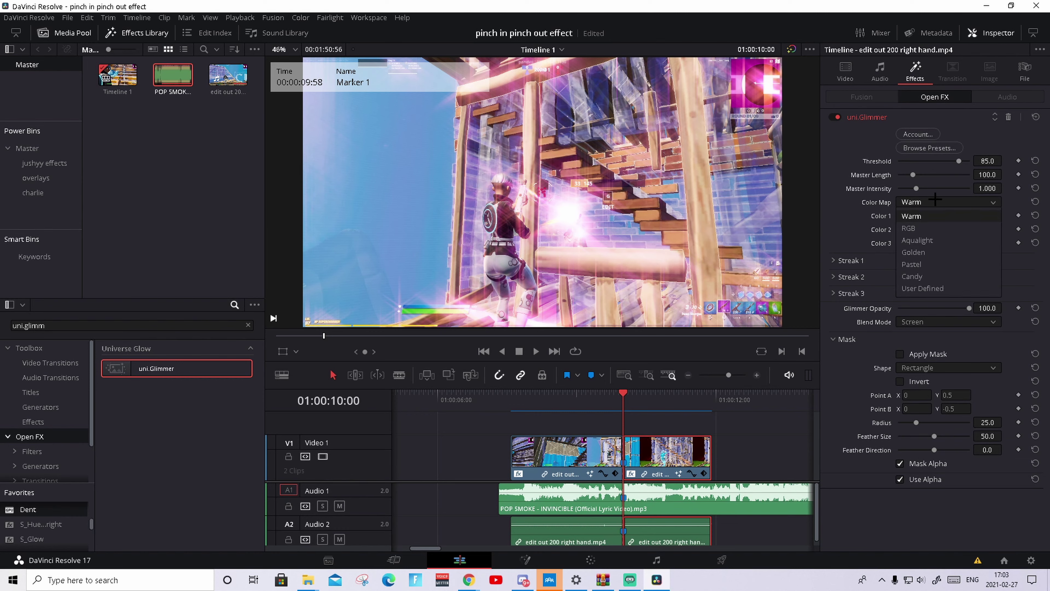
left_click(923, 288)
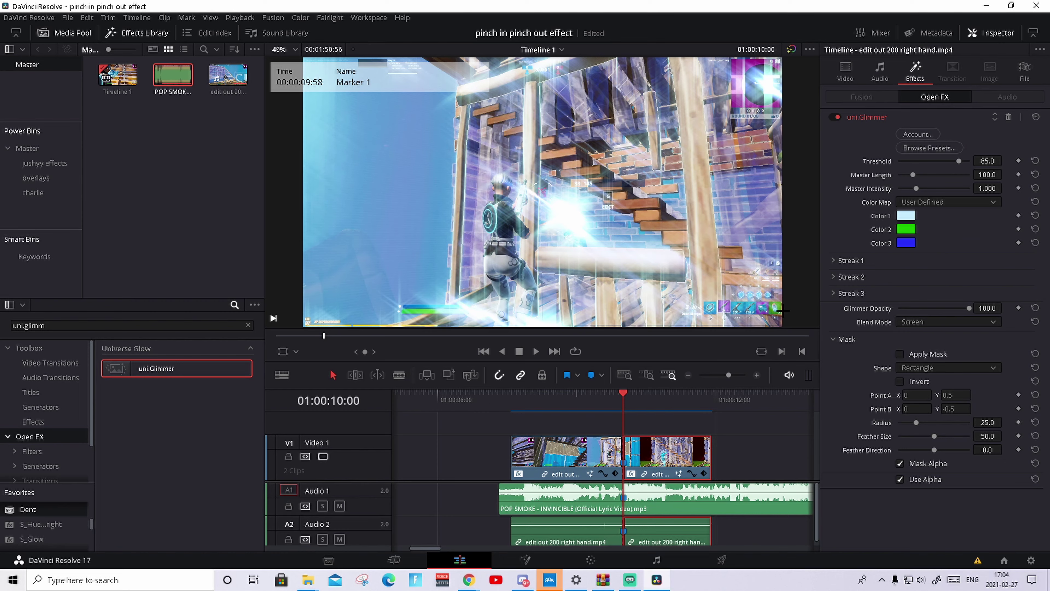
left_click(1018, 160)
At 01:00:10:09, raise the glimmer Threshold to 100.0, adding a second keyframe
key("space")
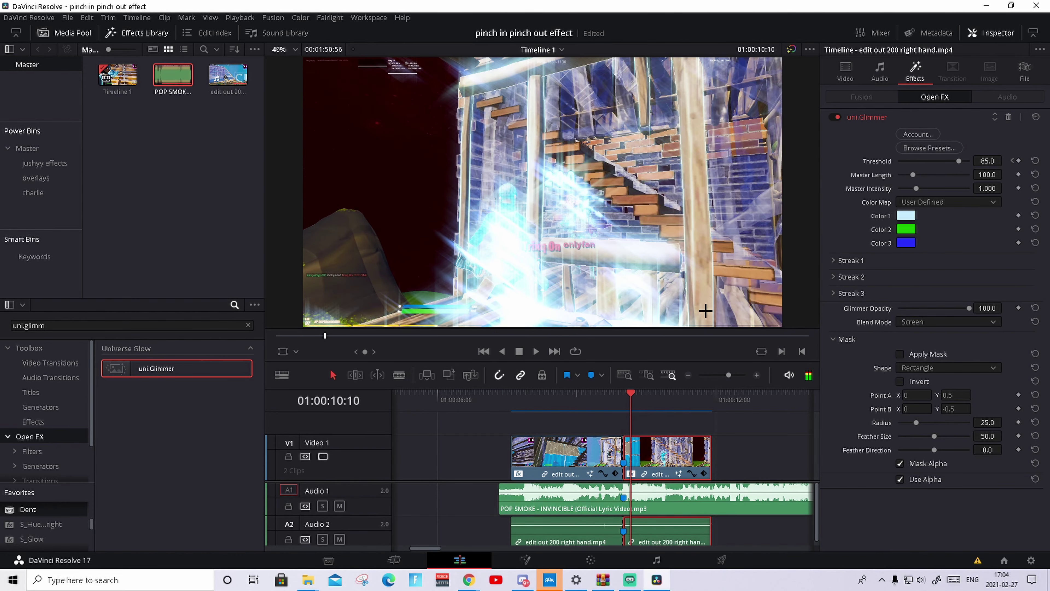
key("Left")
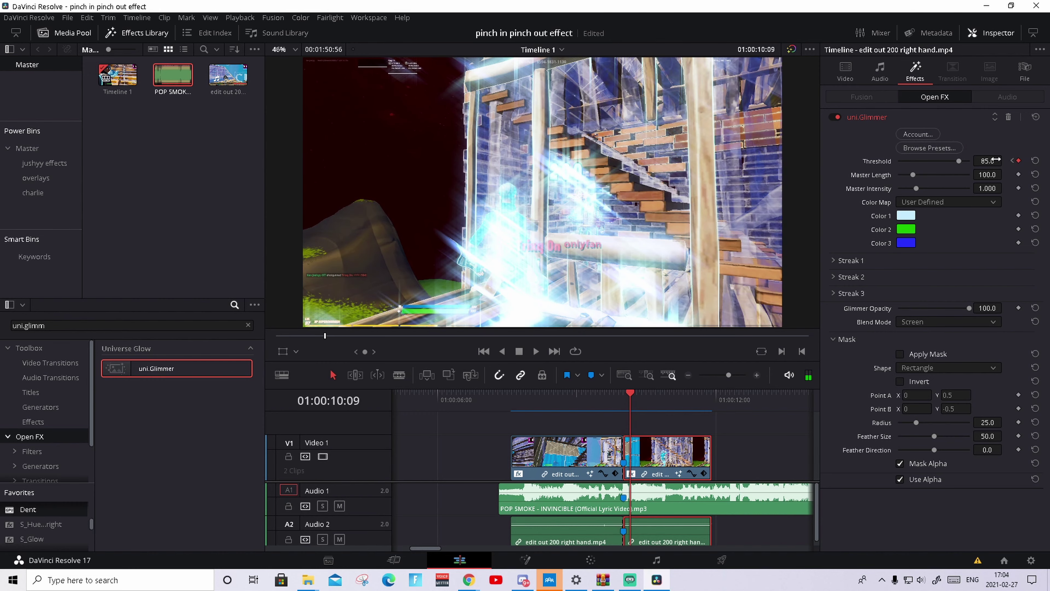
left_click_drag(997, 160, 1010, 161)
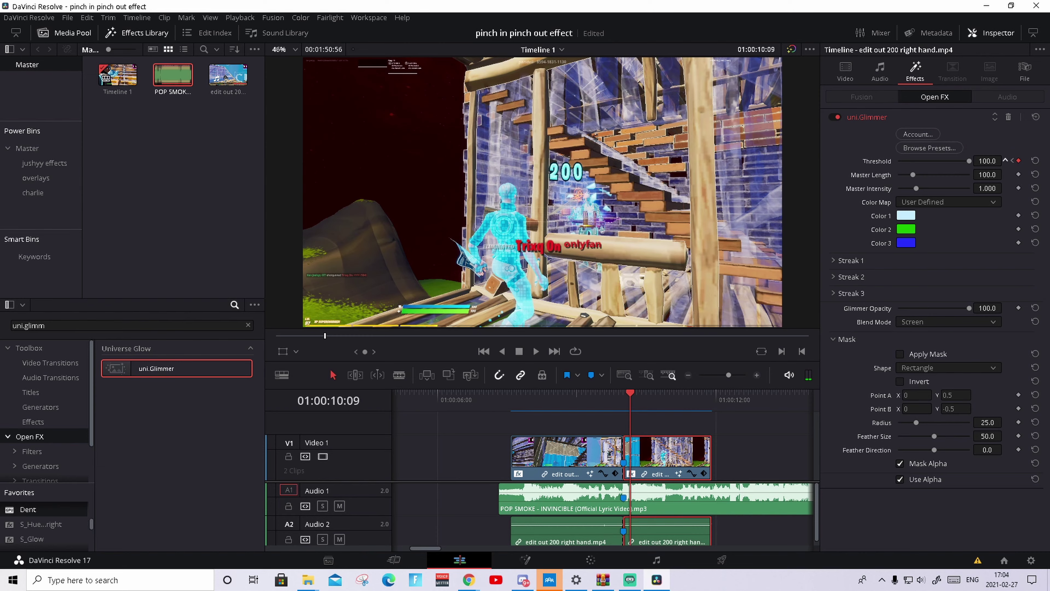
Replay the cut to review the Dent pinch and the fading glimmer flash
left_click(628, 397)
key("space")
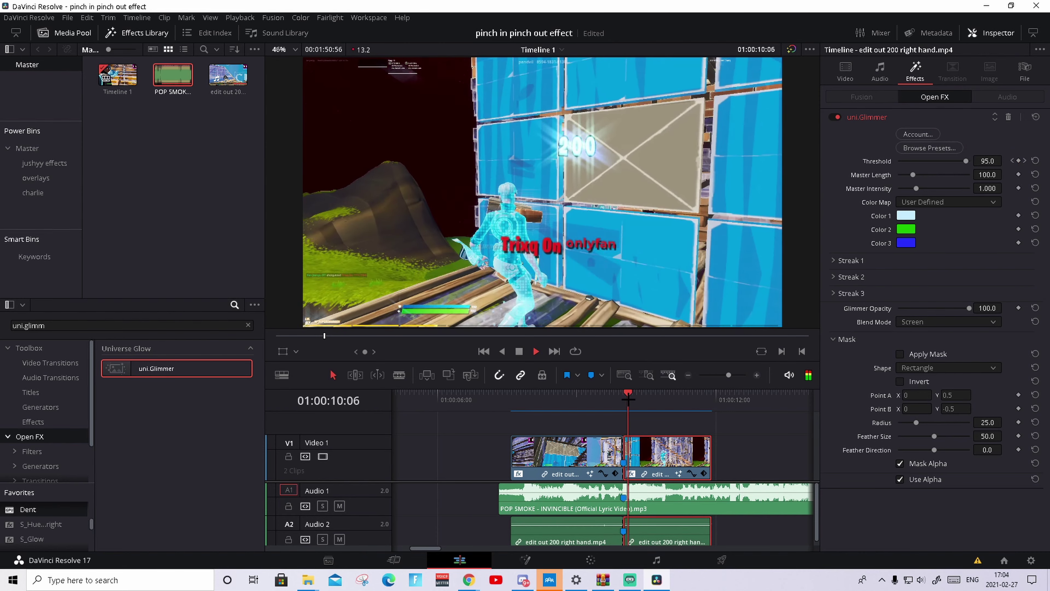
key("space")
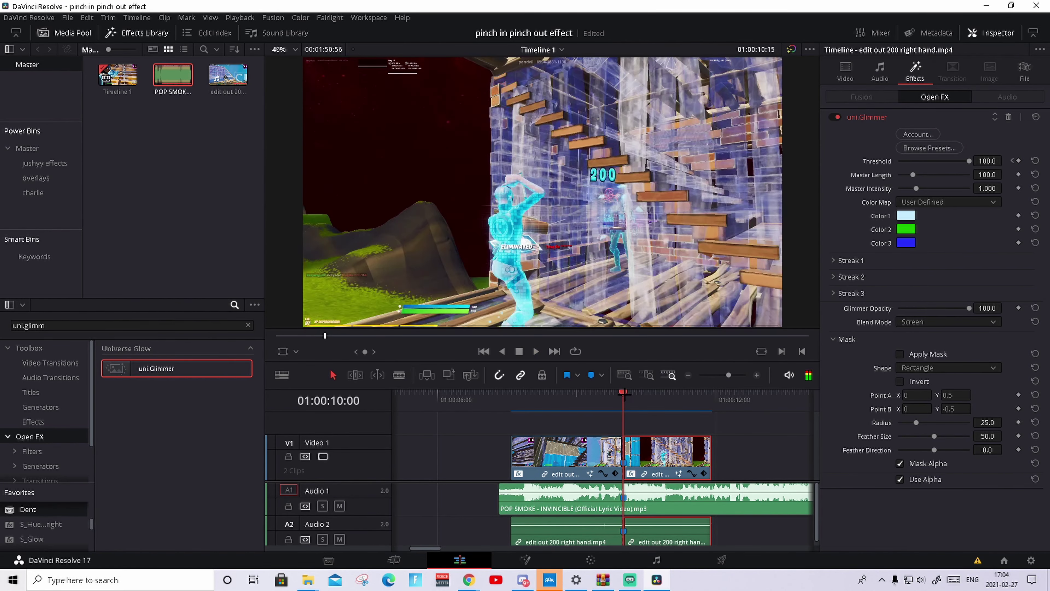
key("space")
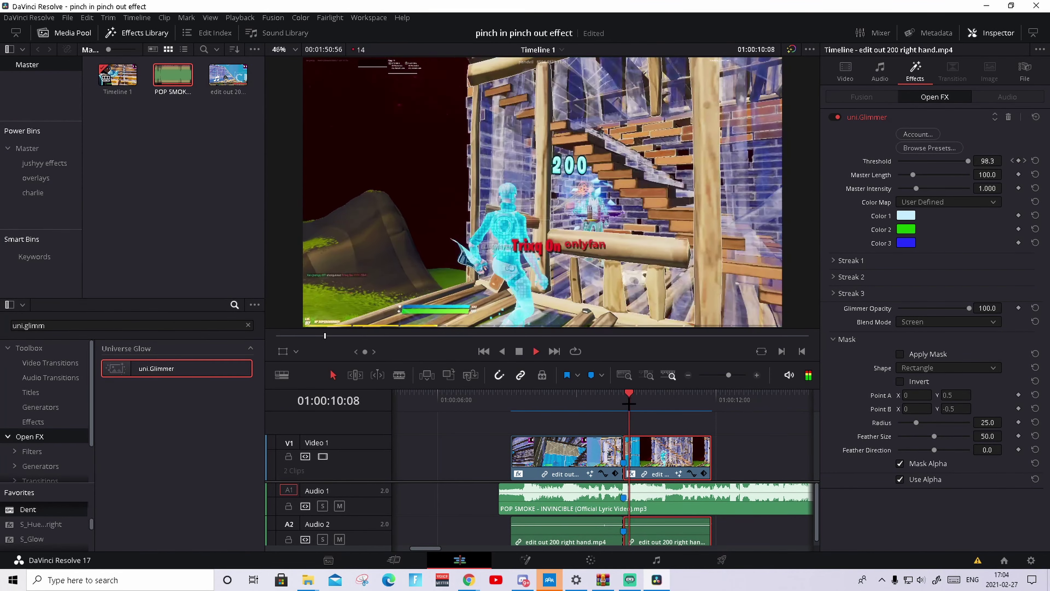
left_click(617, 404)
key("space")
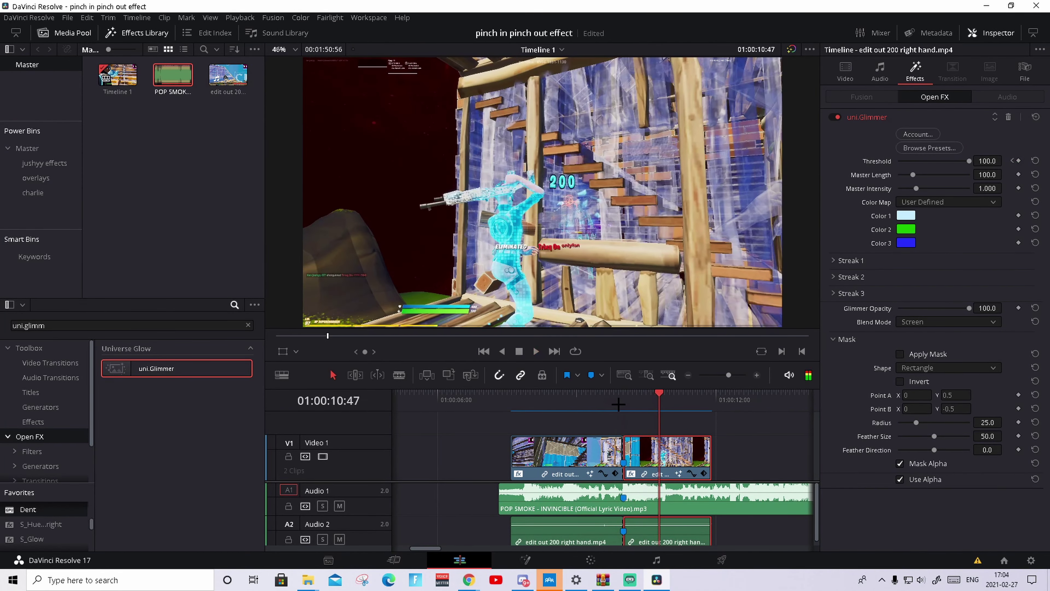
left_click_drag(618, 404, 610, 396)
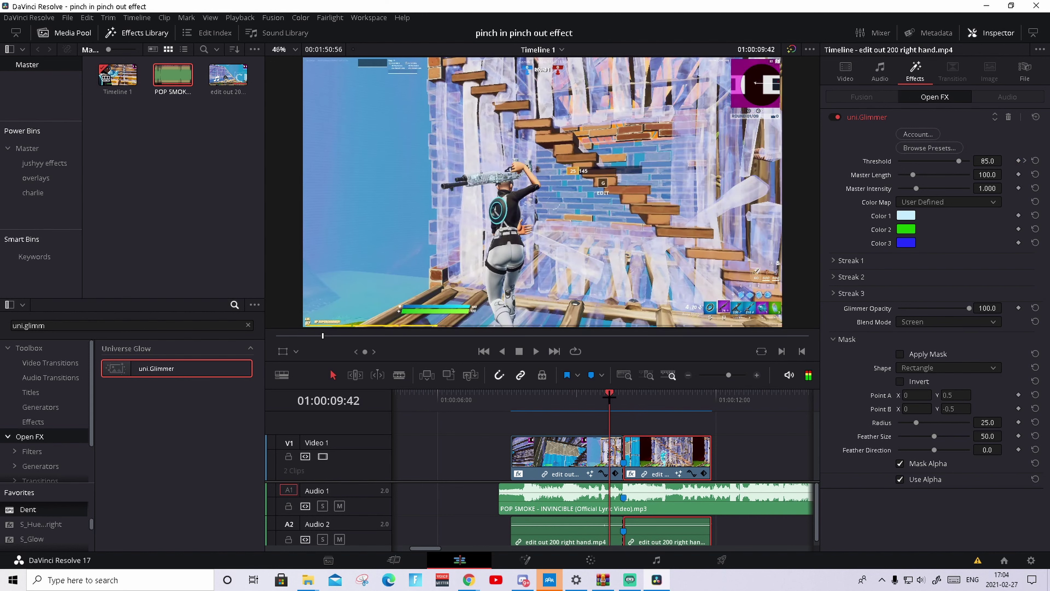